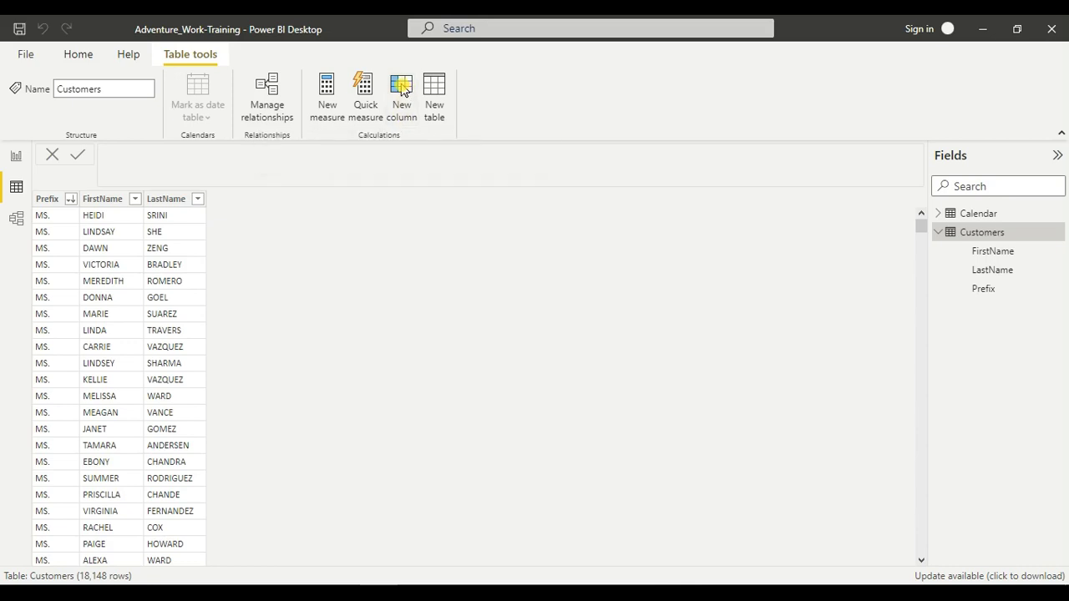
Step: Add a calculated column named FullName to the Customers table and begin its formula with the CONCATENATE function
left_click(401, 89)
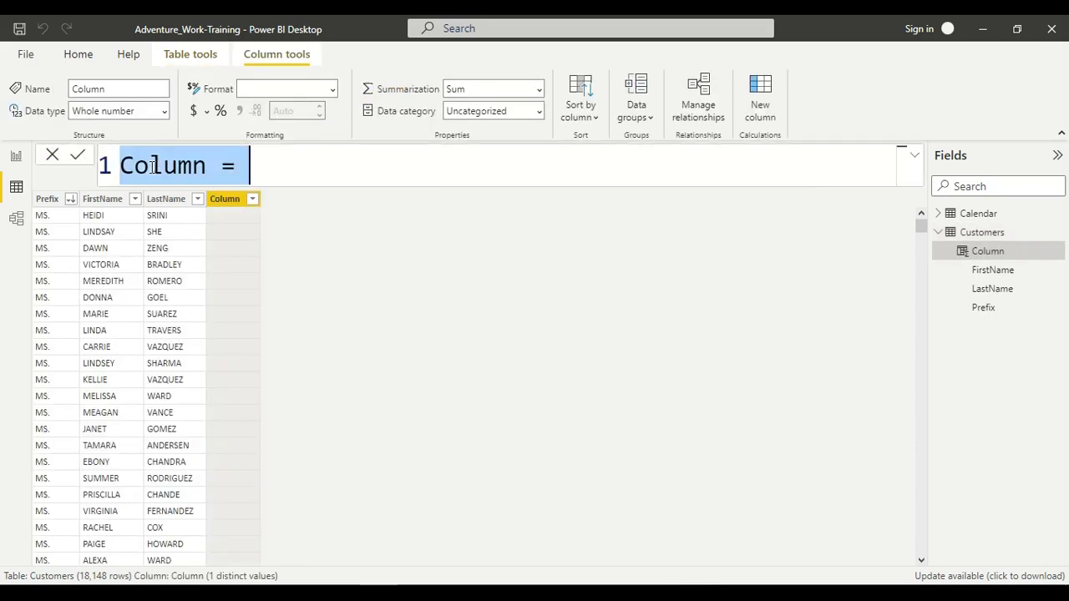
type("Fu")
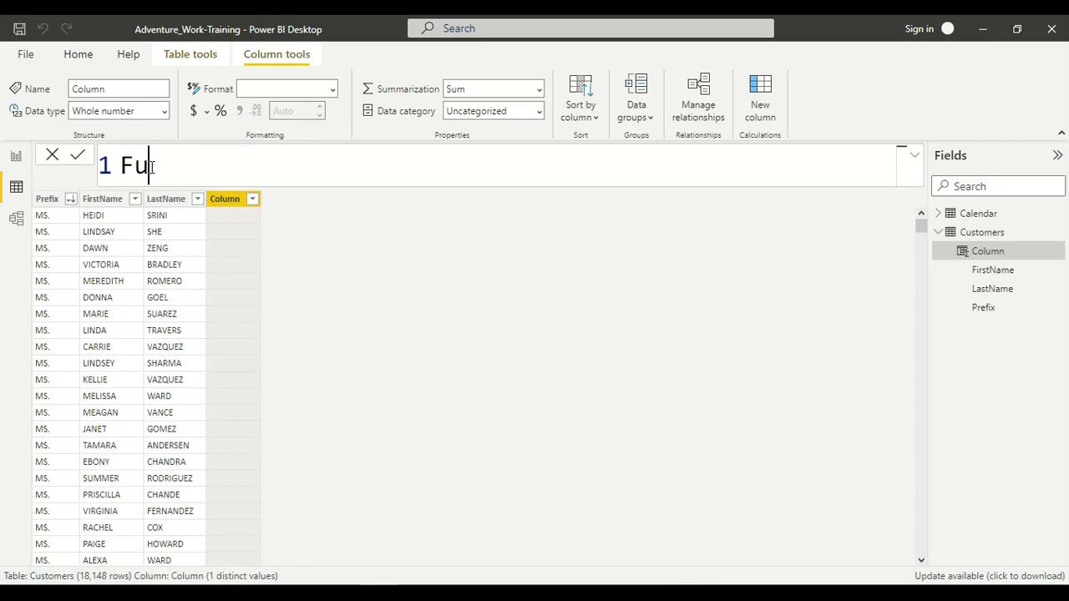
type("llNam")
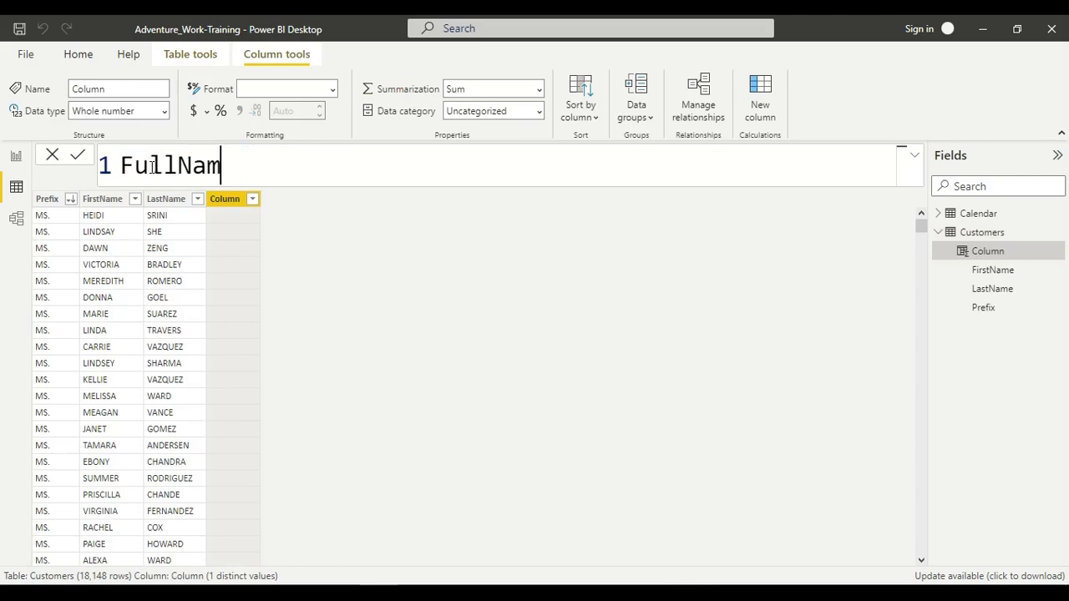
type("e = con")
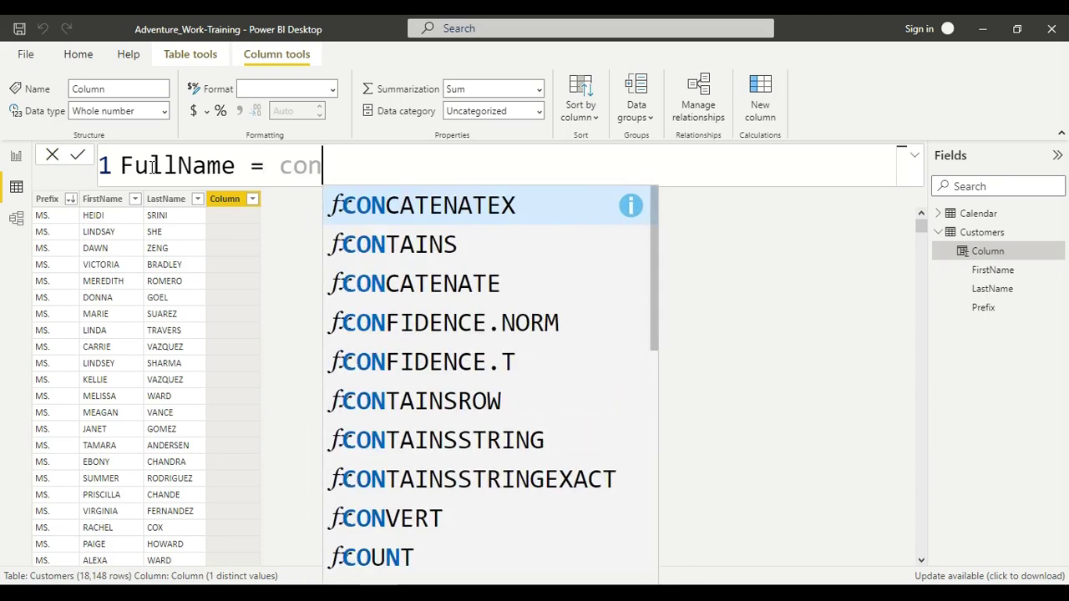
key("Down")
key("Down")
key("Tab")
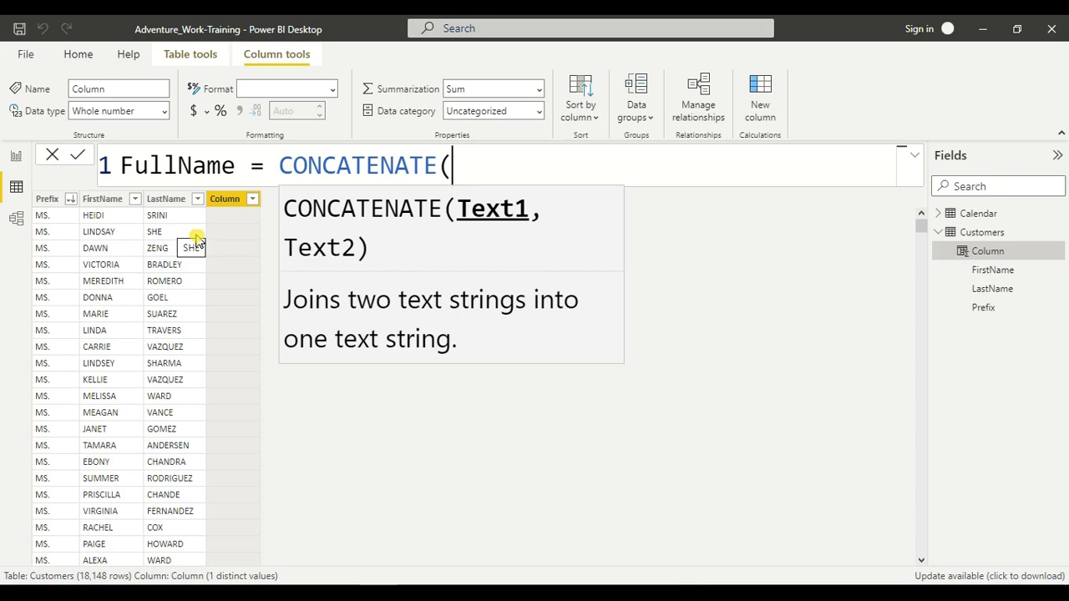
Step: Enter Customers[Prefix] as the first argument of CONCATENATE, followed by a comma
type("c")
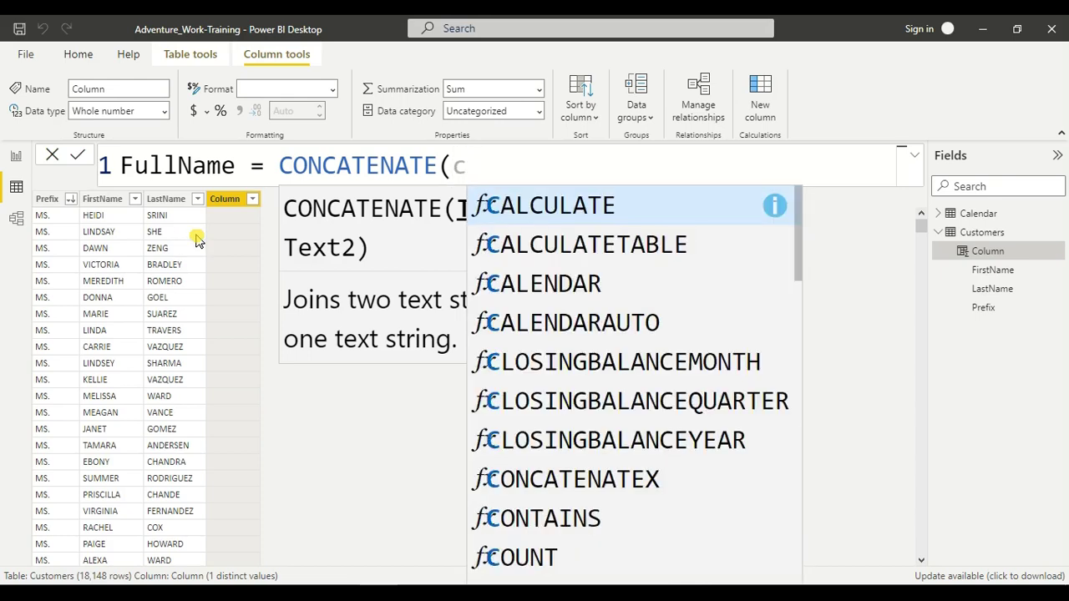
key("BackSpace")
type("prefi")
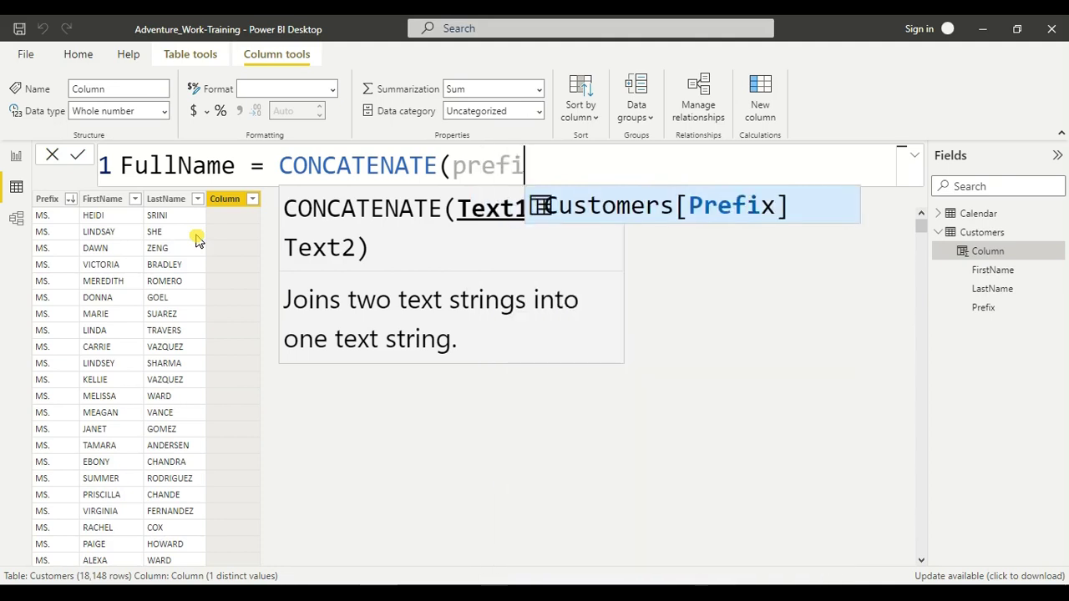
key("Tab")
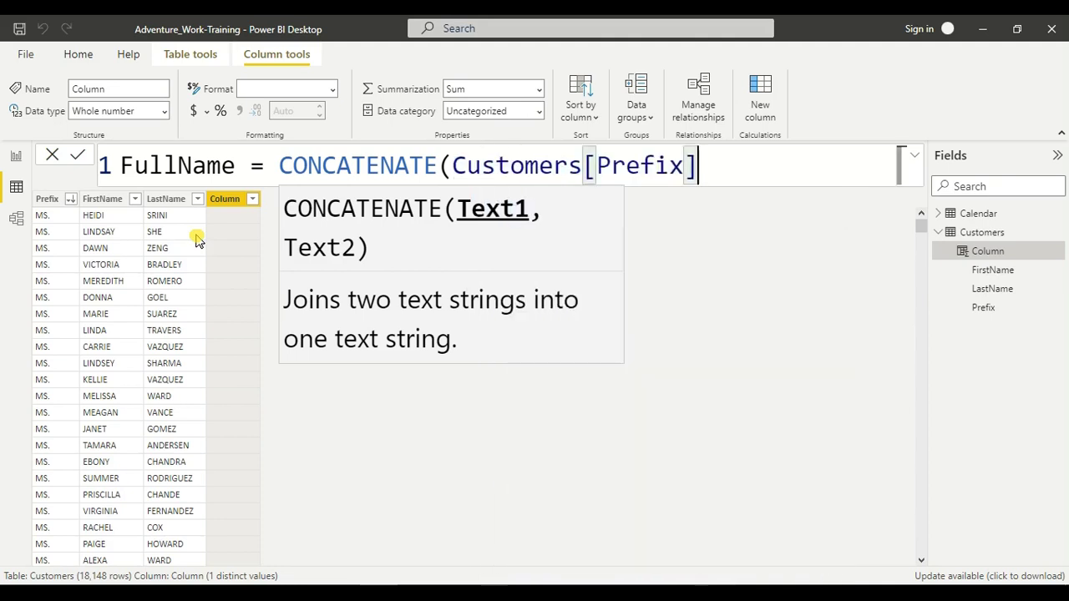
type(",")
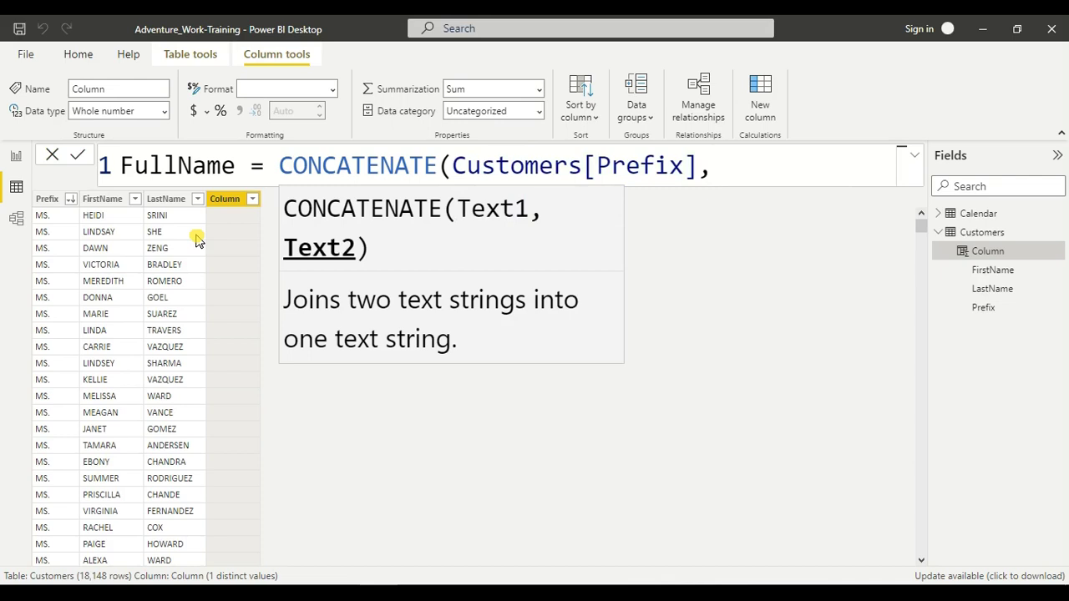
Step: Nest a second CONCATENATE as the second argument, with Customers[FirstName] as its first text
type("concate")
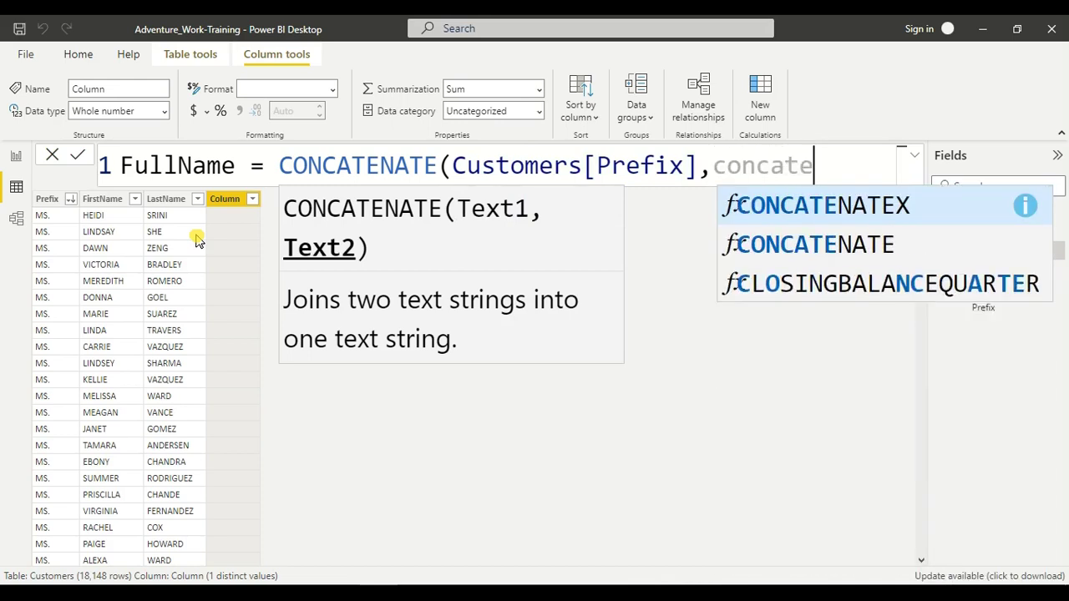
key("Down")
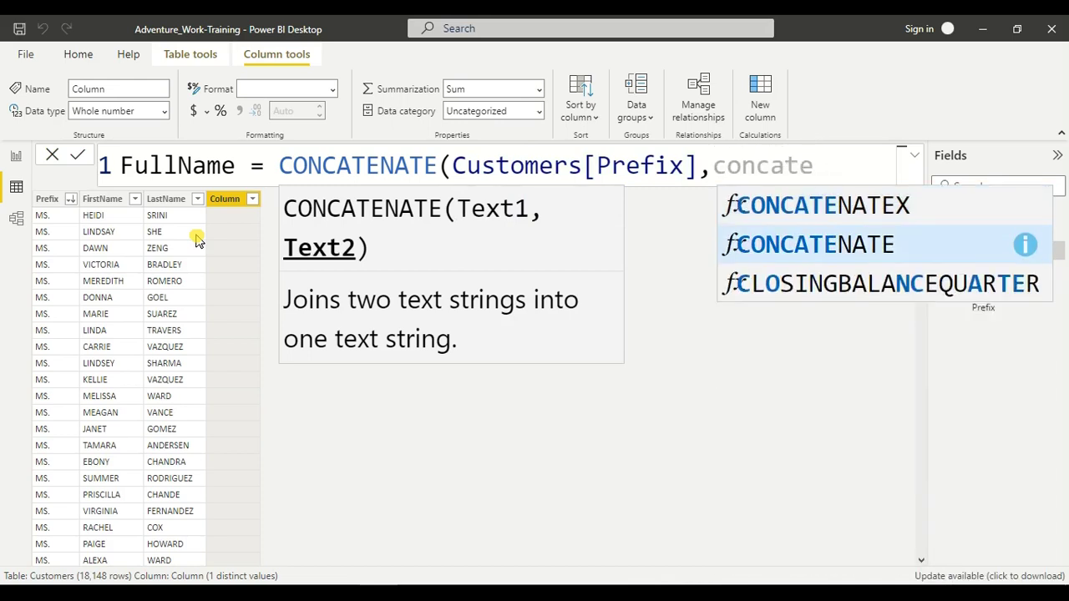
key("Tab")
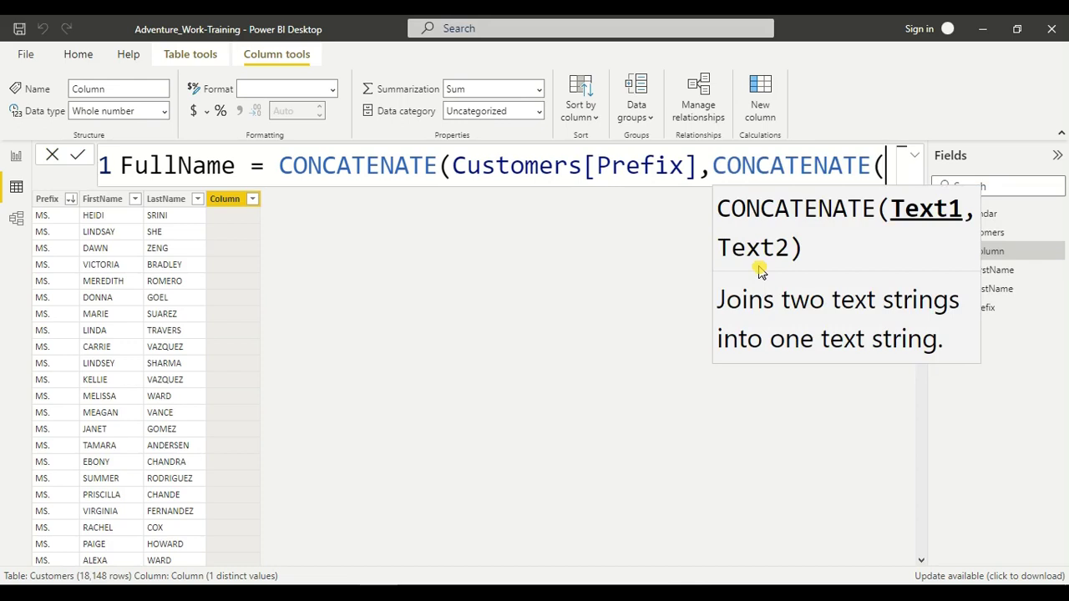
type("first")
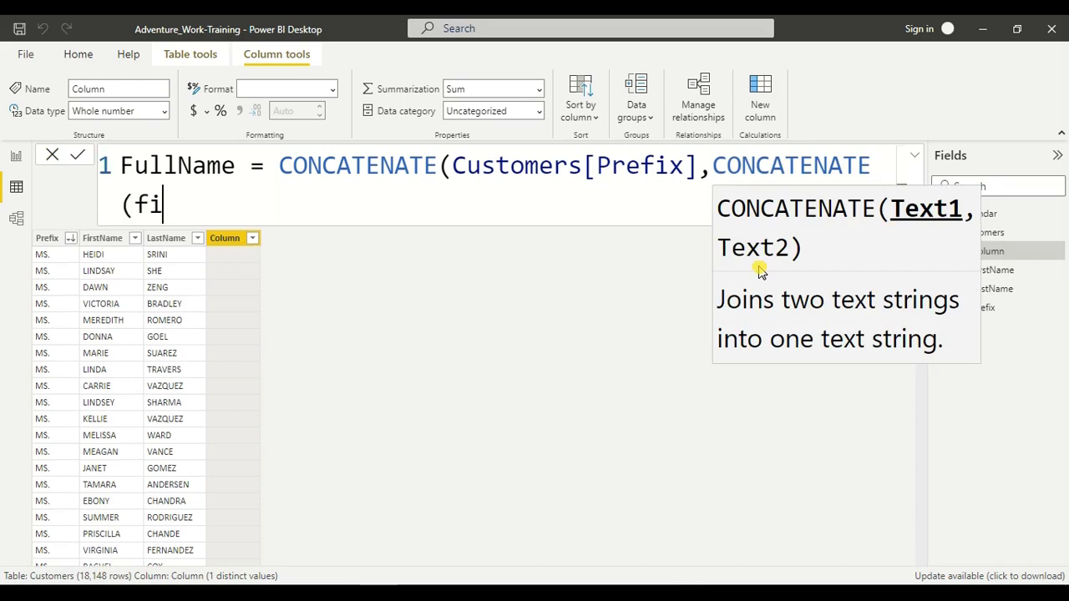
key("Down")
key("Down")
key("Down")
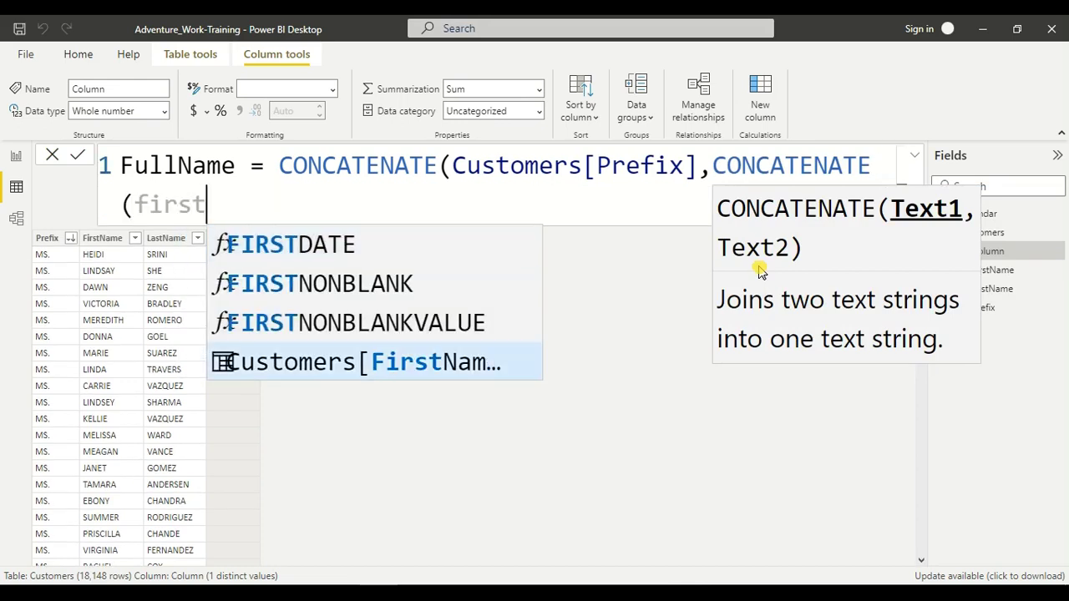
key("Tab")
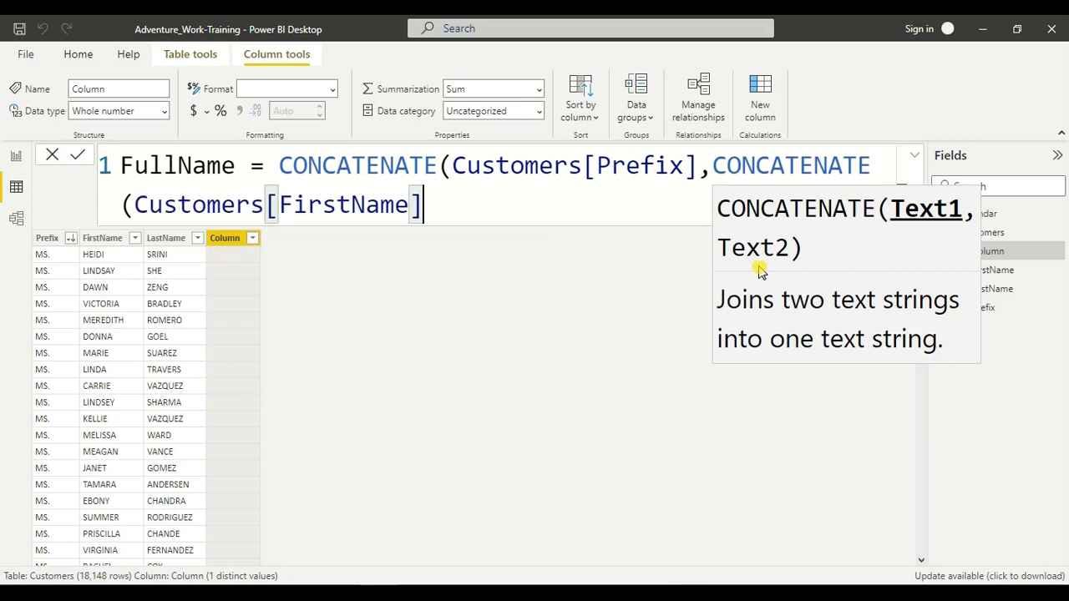
Step: Add Customers[LastName] as the nested function's second text, close both parentheses and commit the FullName formula
type(",")
type("last")
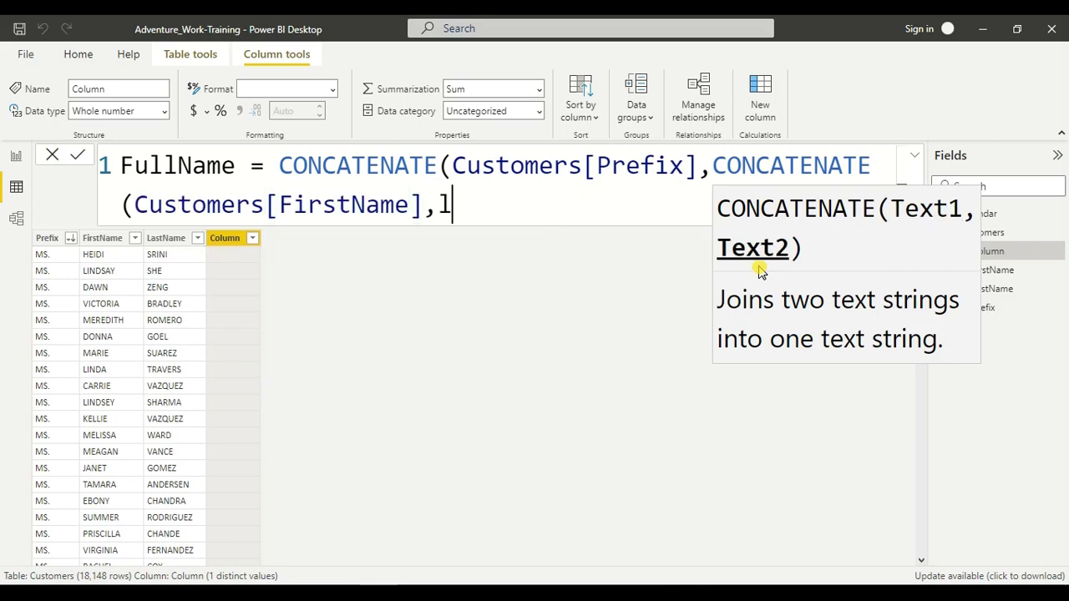
key("Down")
key("Down")
key("Down")
key("Down")
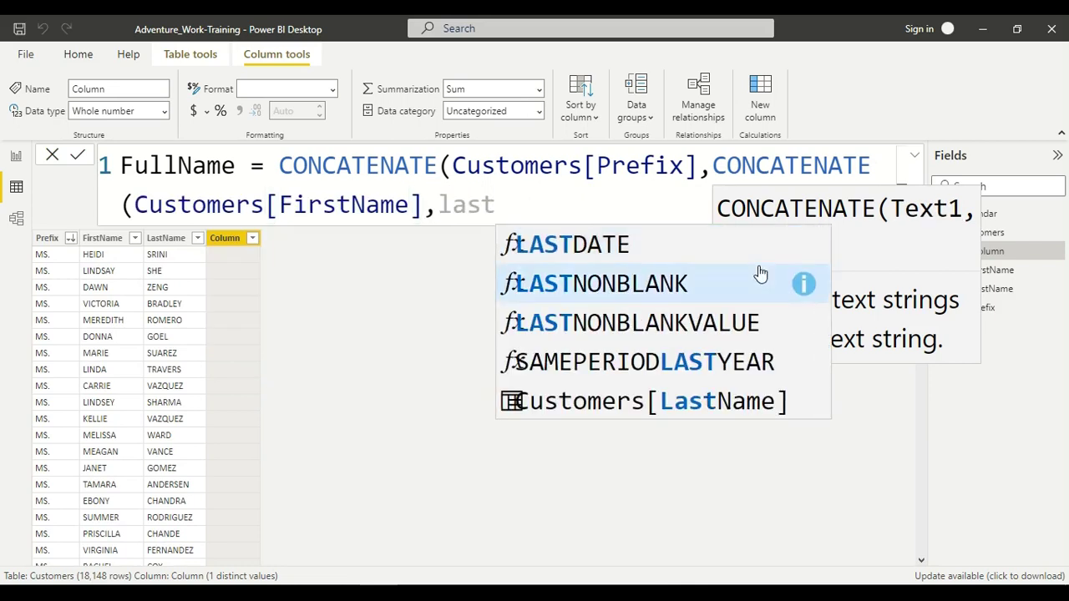
key("Tab")
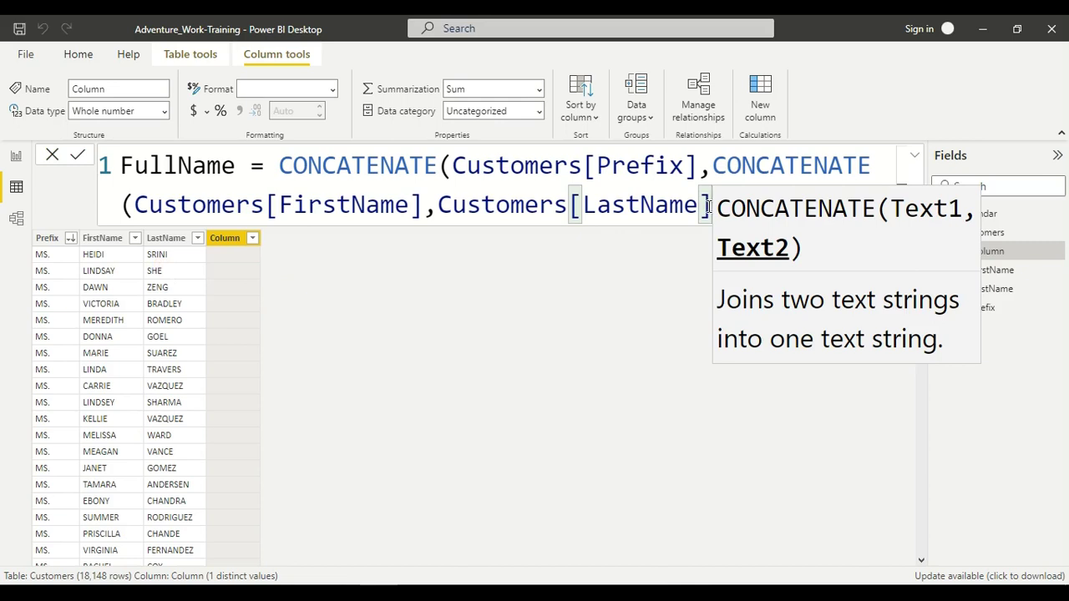
type(")")
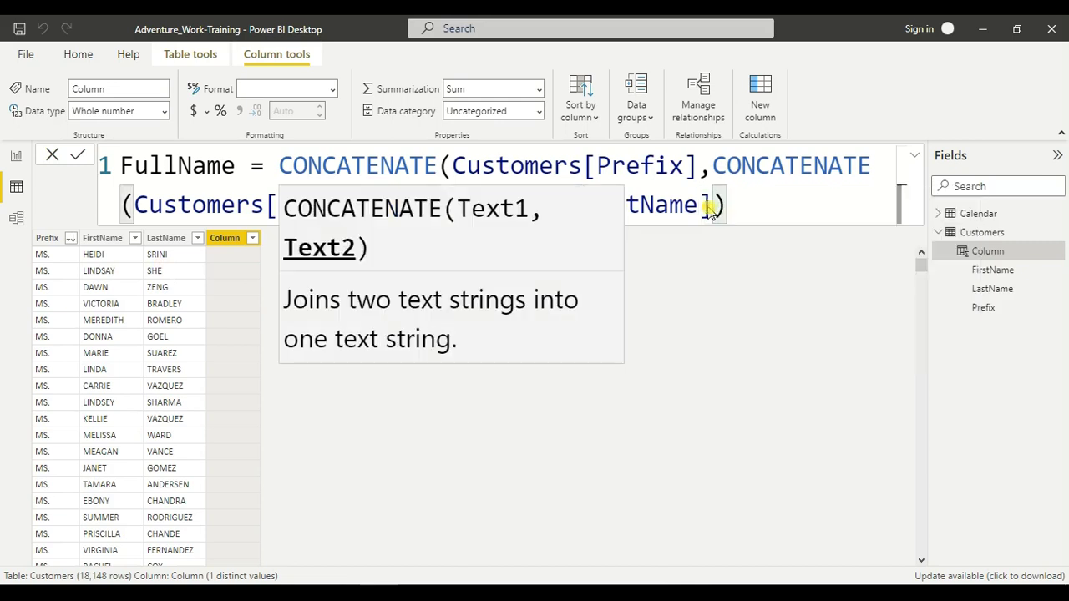
key("Return")
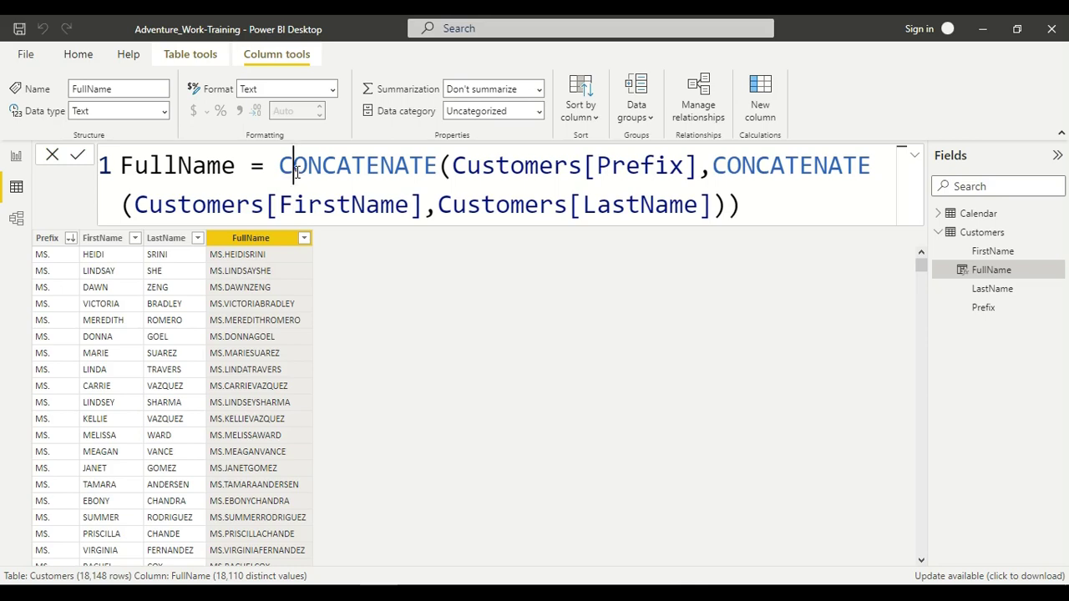
left_click(543, 164)
left_click(638, 162)
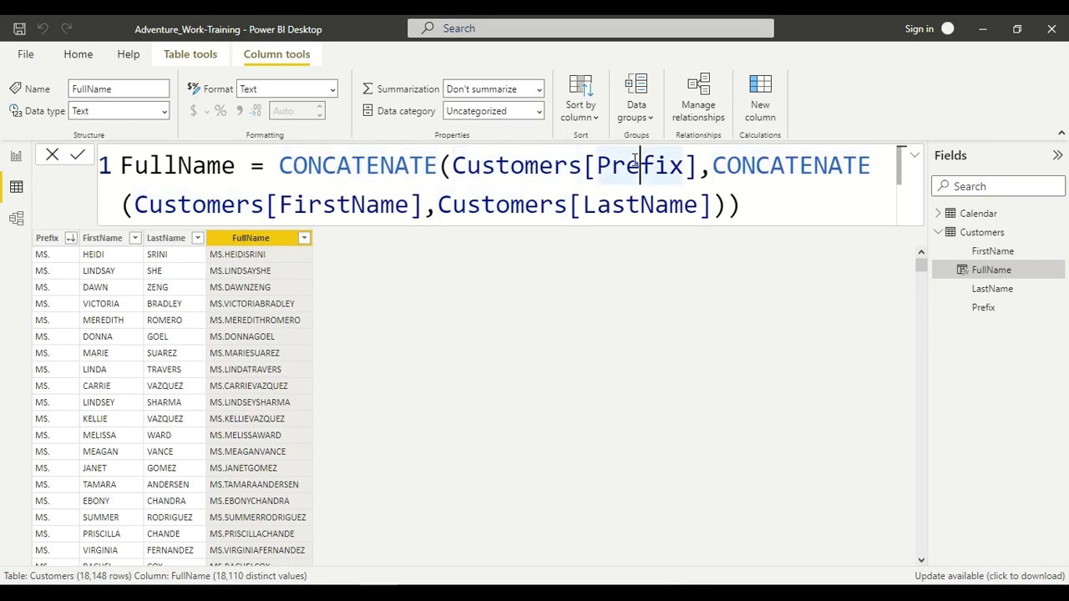
left_click(725, 165)
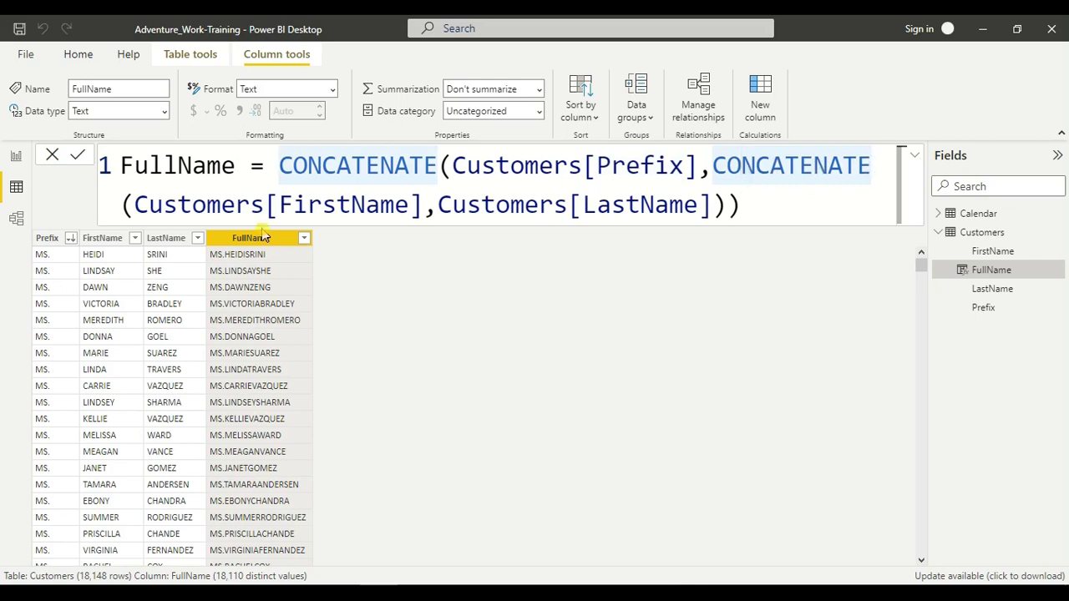
Step: Insert a space string " " as the first argument of the nested CONCATENATE, removing the extra opening parenthesis before Customers[FirstName]
left_click(874, 164)
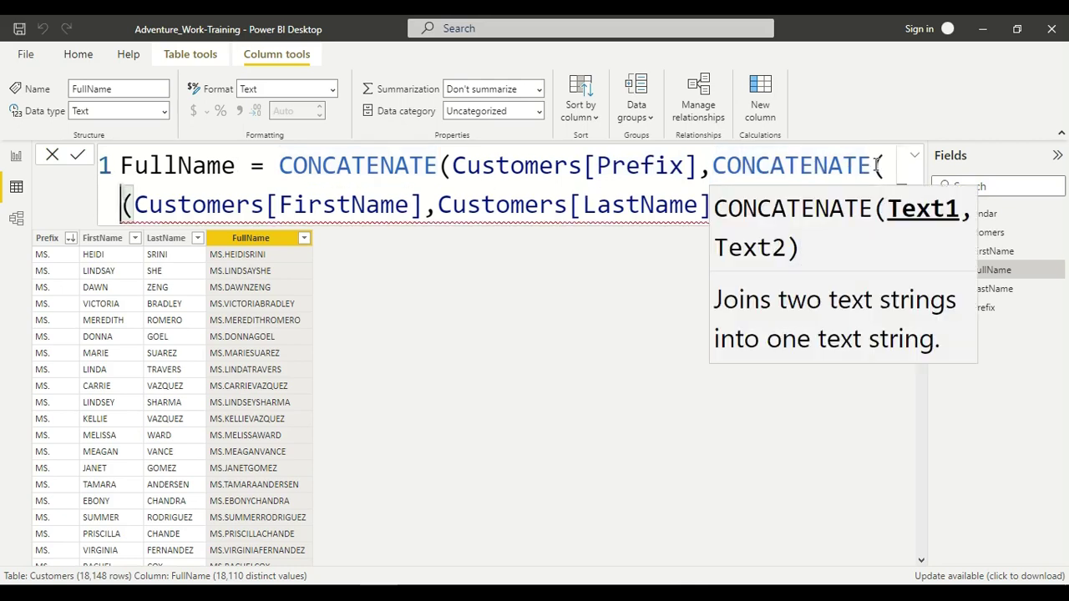
type("(\"")
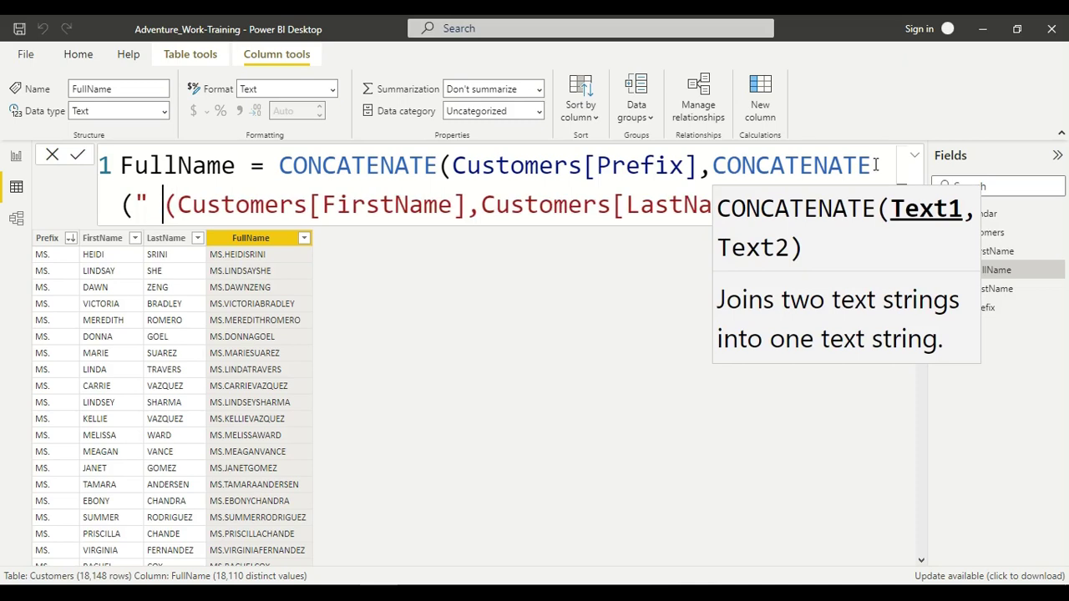
type(" \",")
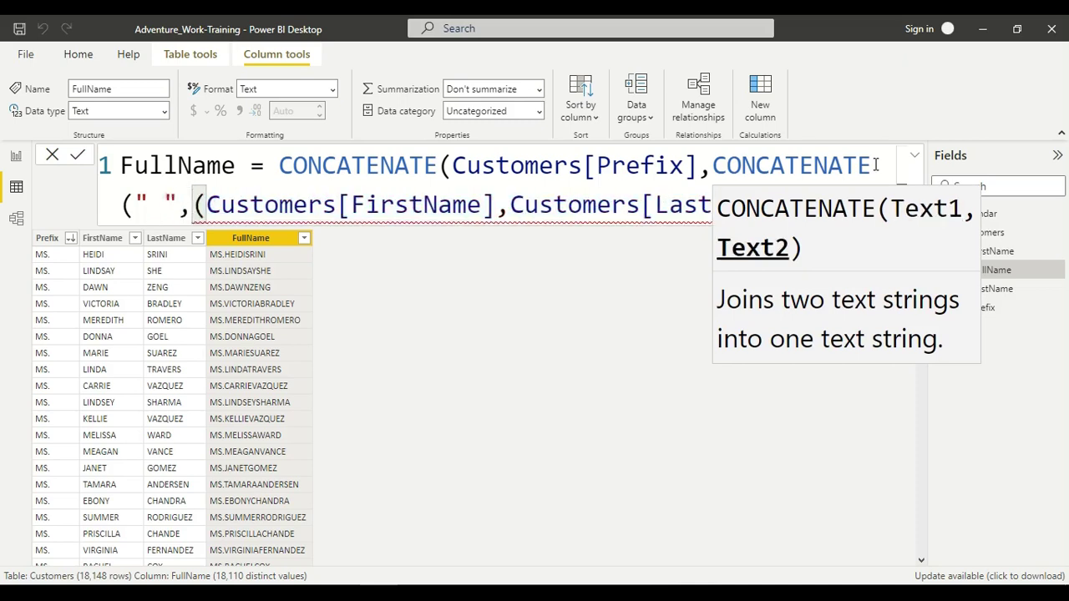
key("Delete")
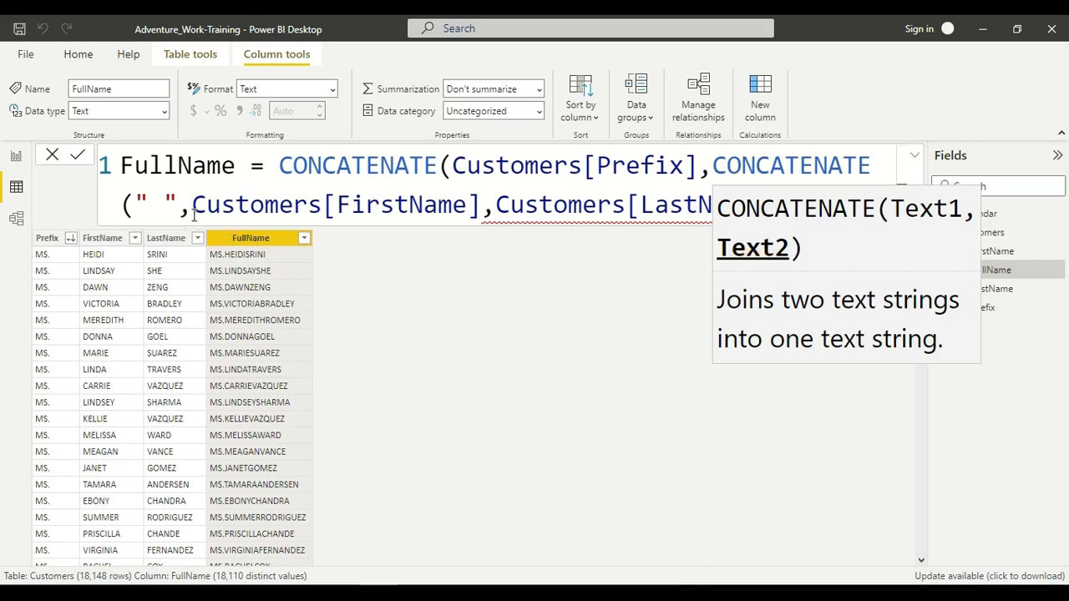
Step: Insert a third CONCATENATE( directly before Customers[FirstName], with no space between the parenthesis and the column reference
type("concate")
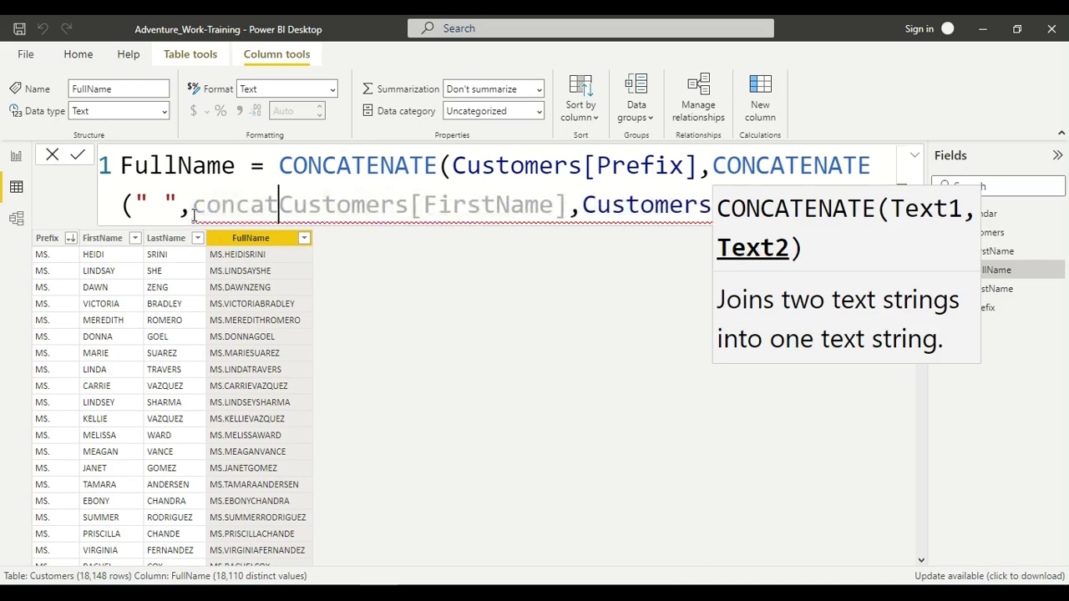
key("BackSpace")
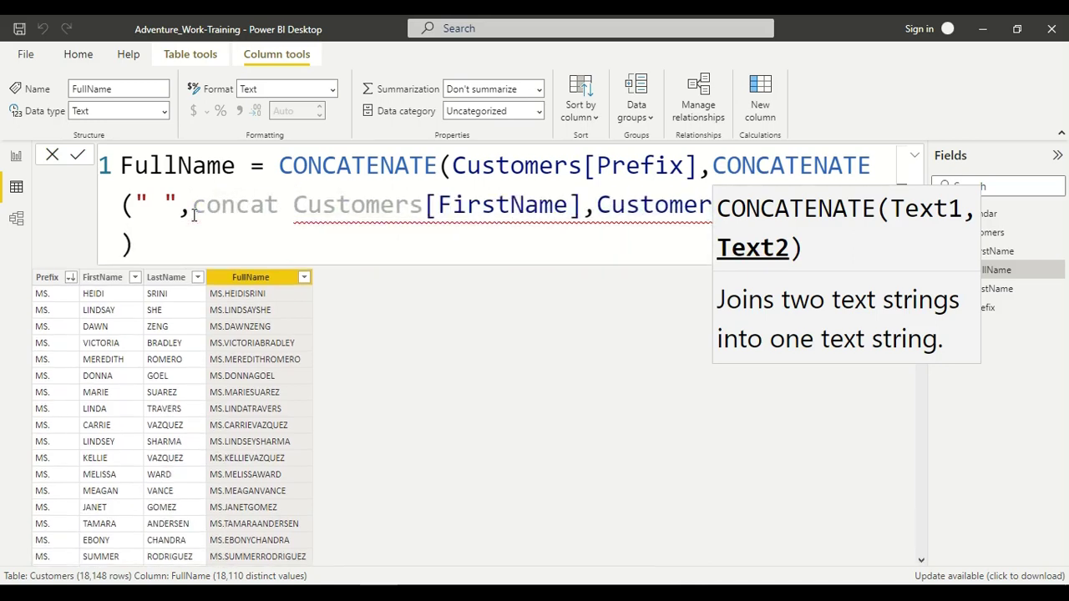
type("e")
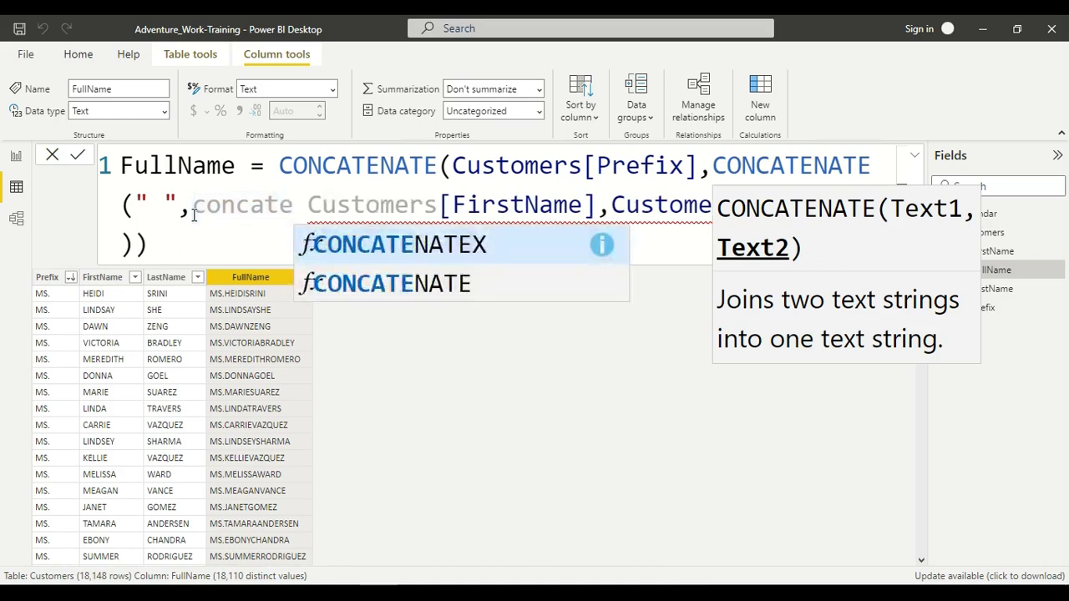
key("Down")
key("Tab")
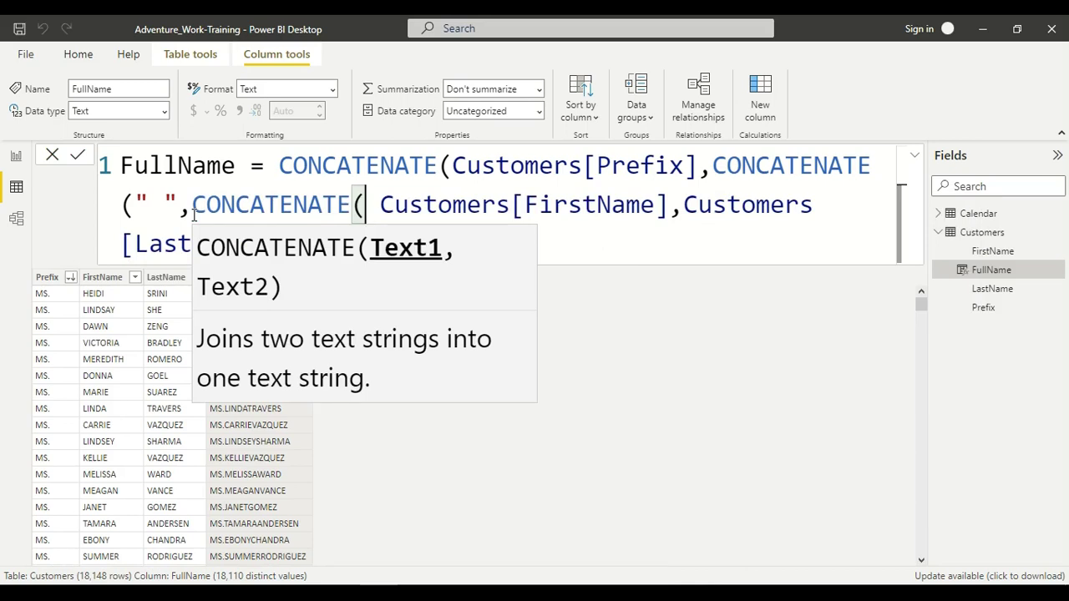
key("Right")
key("BackSpace")
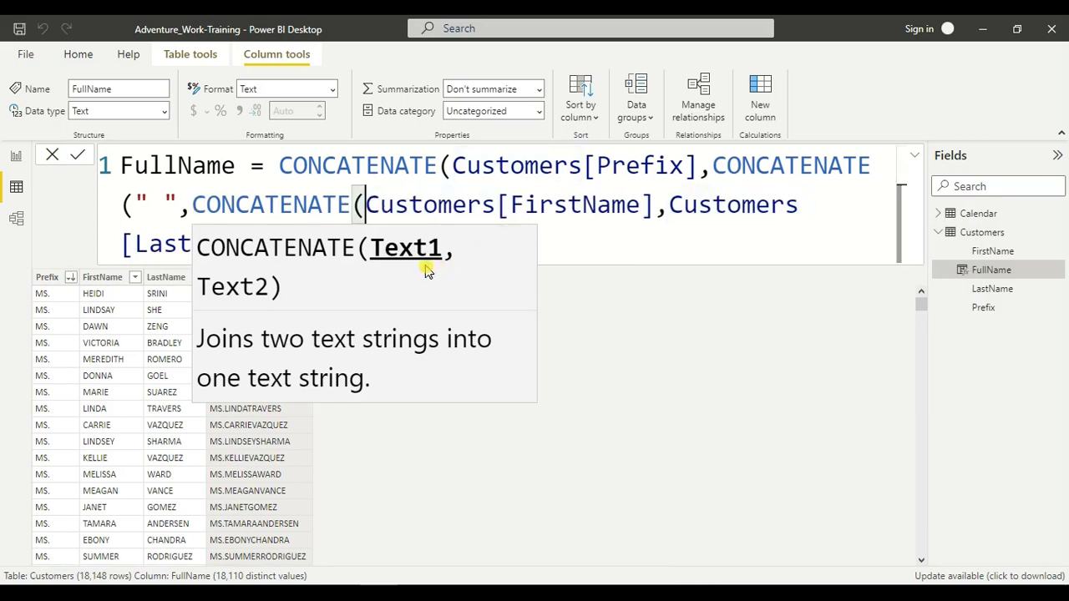
left_click(669, 205)
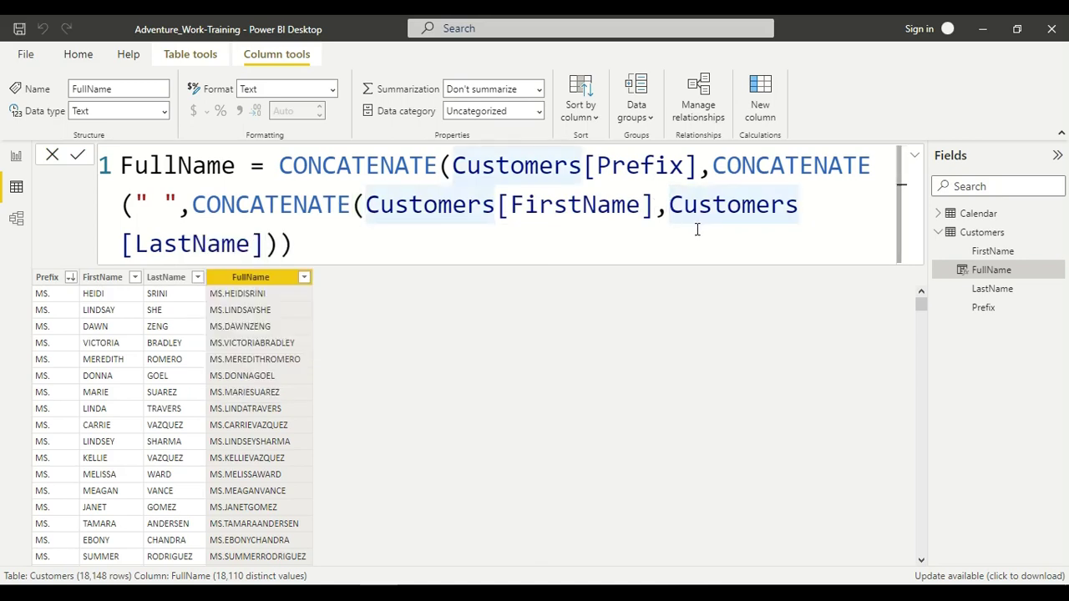
left_click(280, 205)
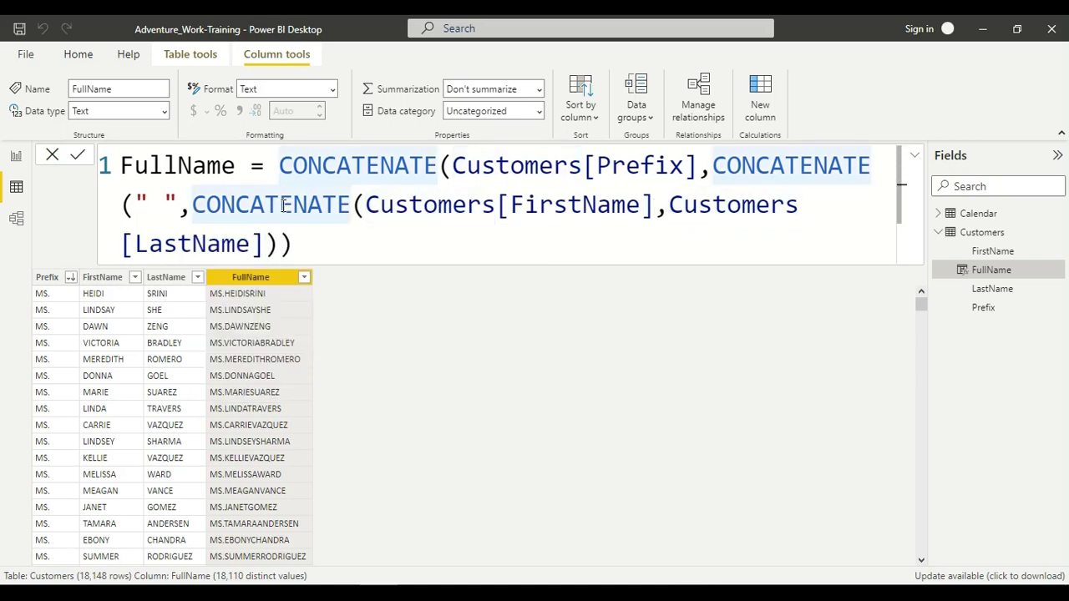
left_click(455, 205)
left_click(569, 206)
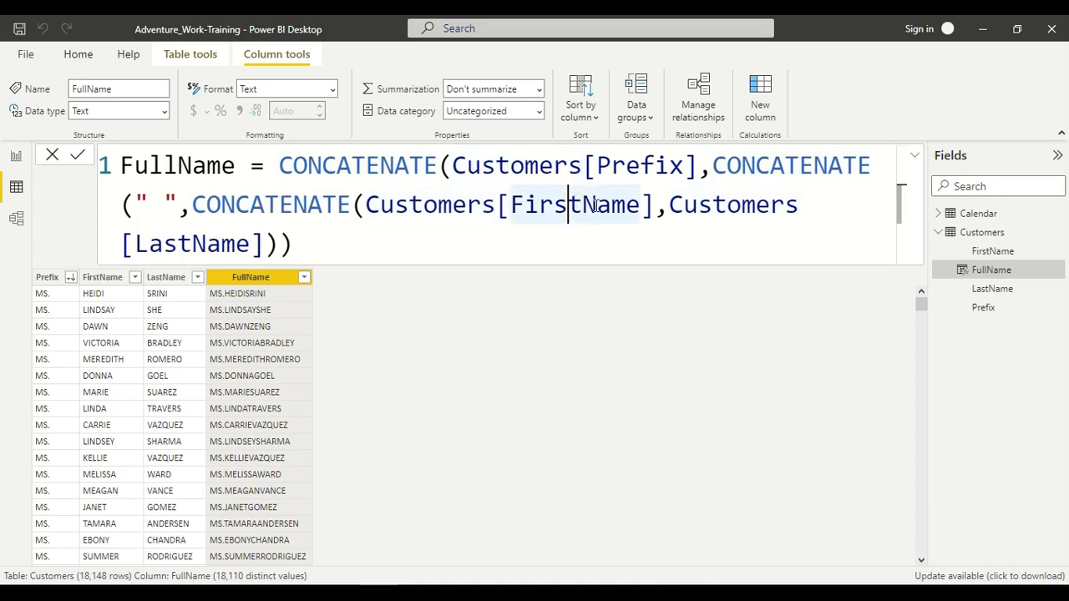
left_click_drag(417, 208, 645, 208)
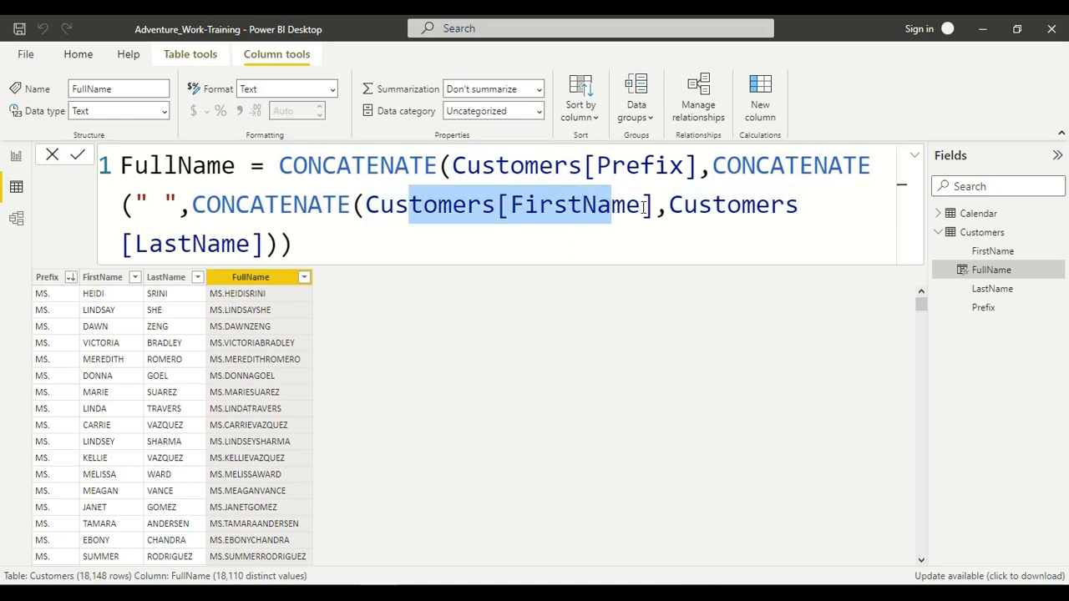
Step: Insert a fourth CONCATENATE( directly before Customers[LastName] in the FullName formula
left_click(666, 209)
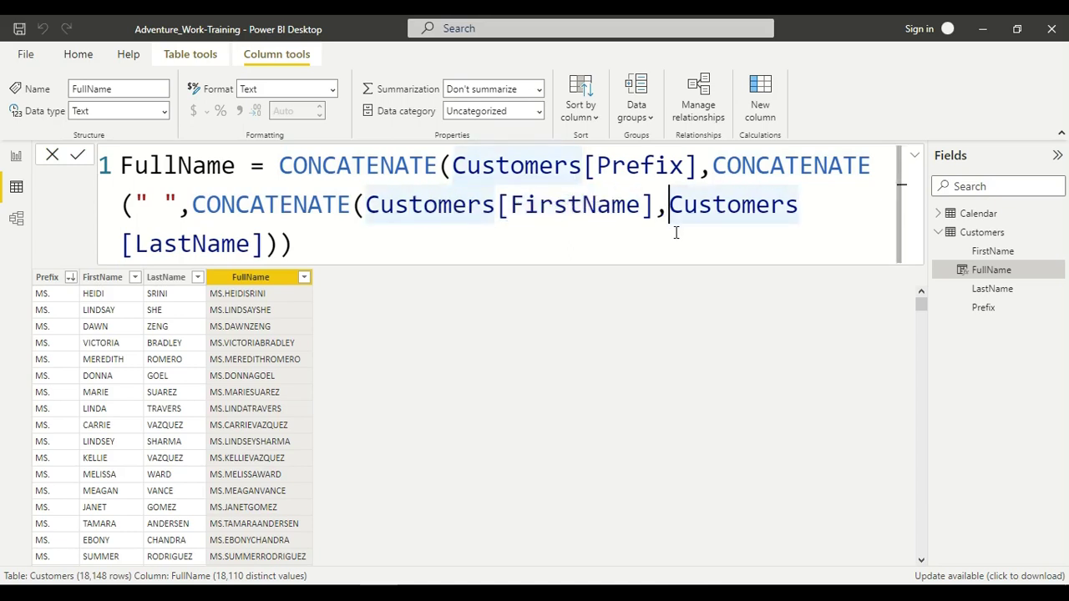
type("con")
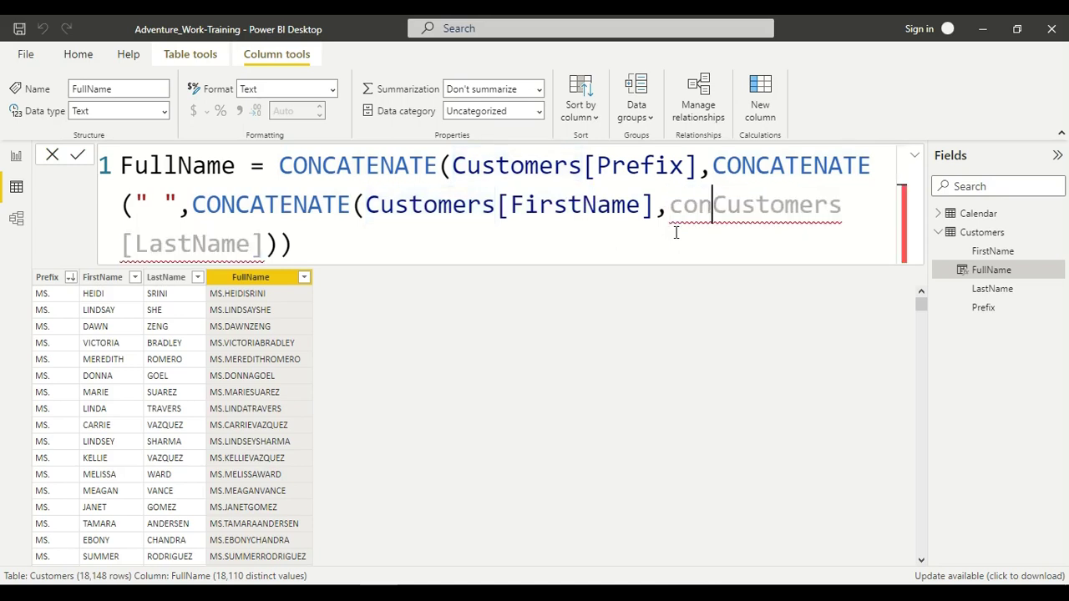
key("BackSpace")
key("BackSpace")
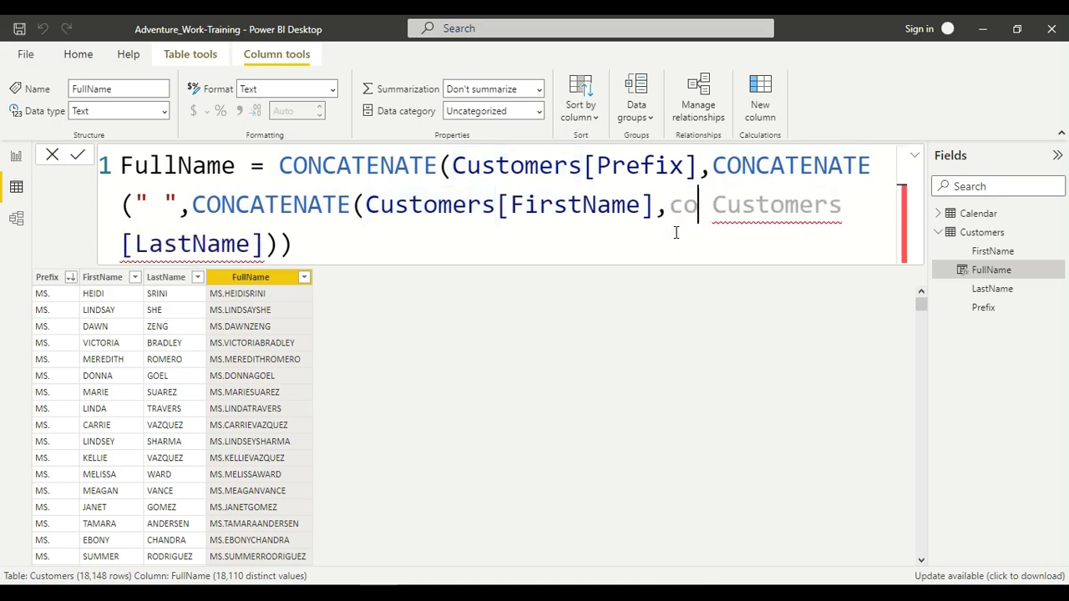
type("n")
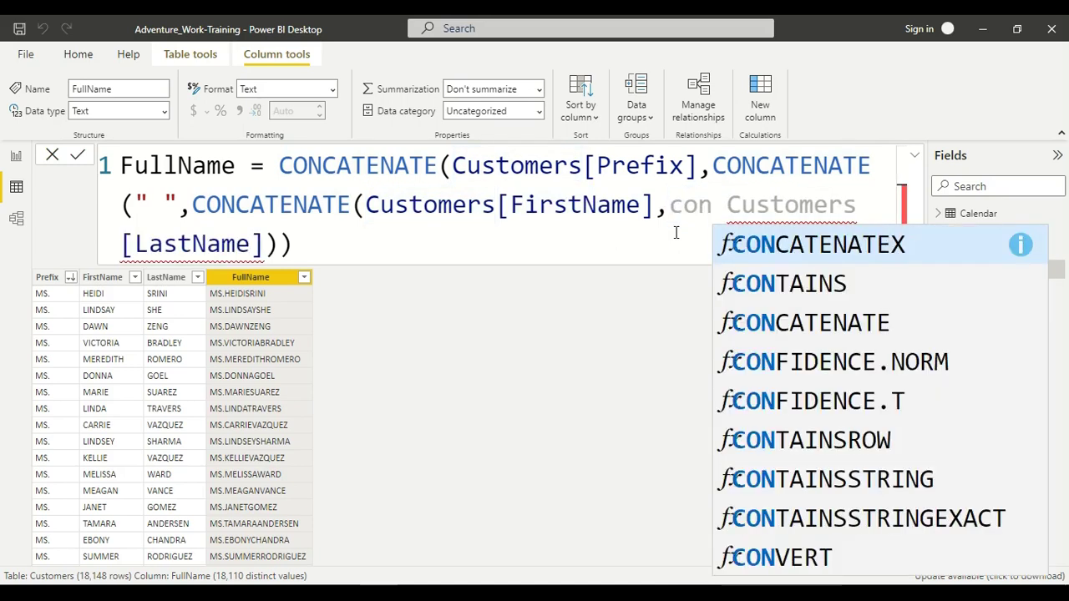
left_click(746, 322)
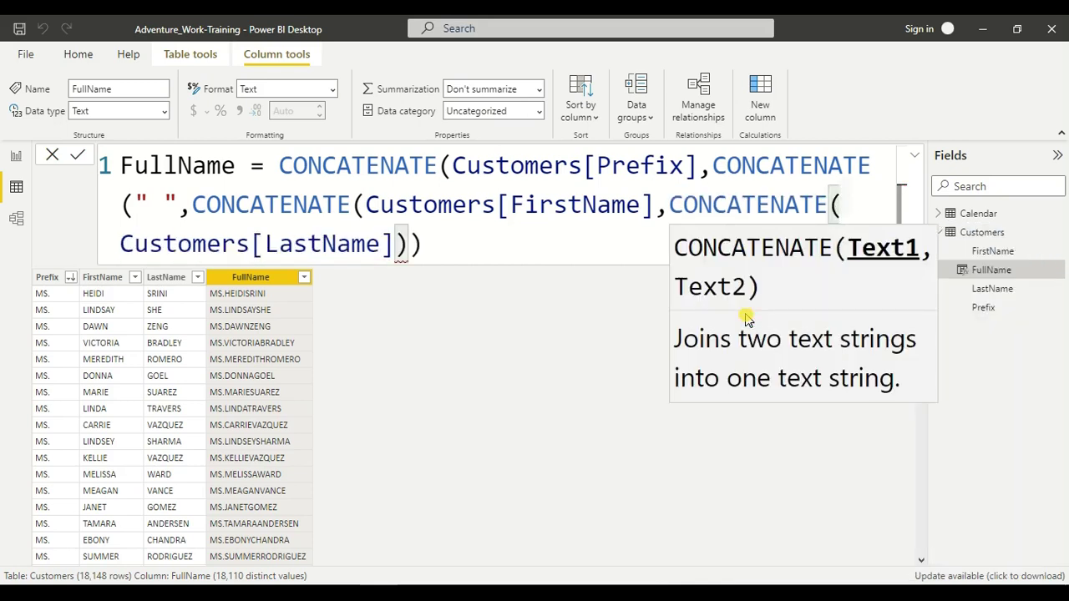
Step: Add a space string " " and a comma as the new CONCATENATE's first argument, leaving no gap before Customers[LastName]
type("\"")
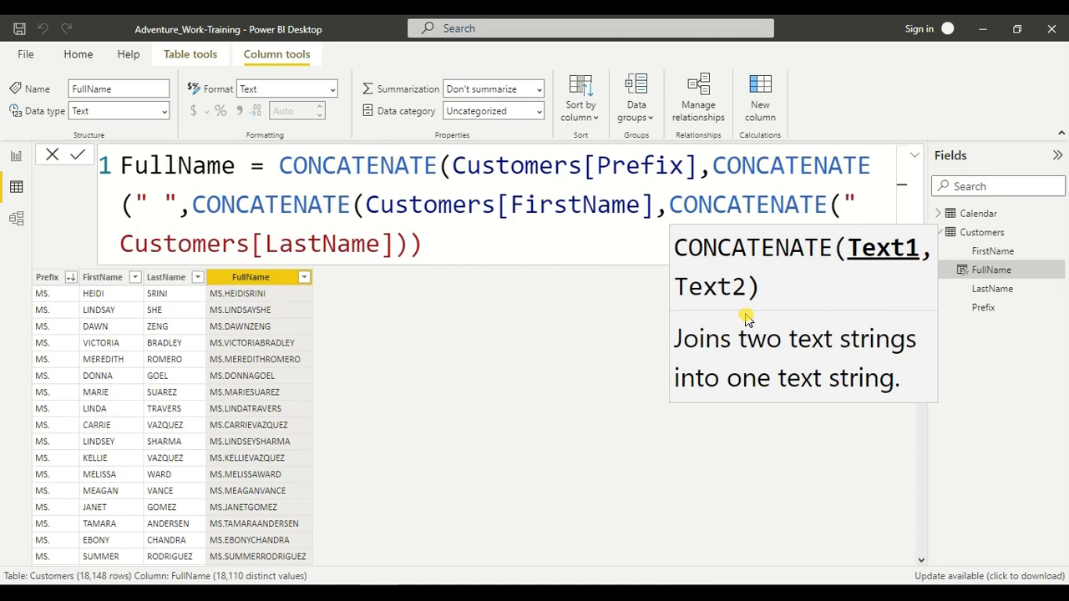
type(" \" ")
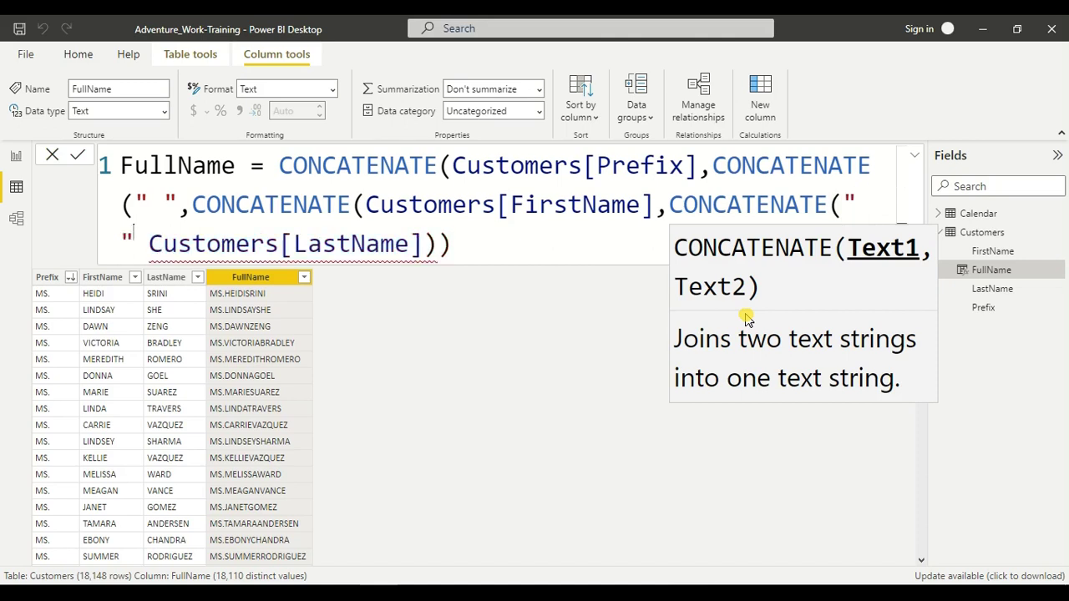
type(",")
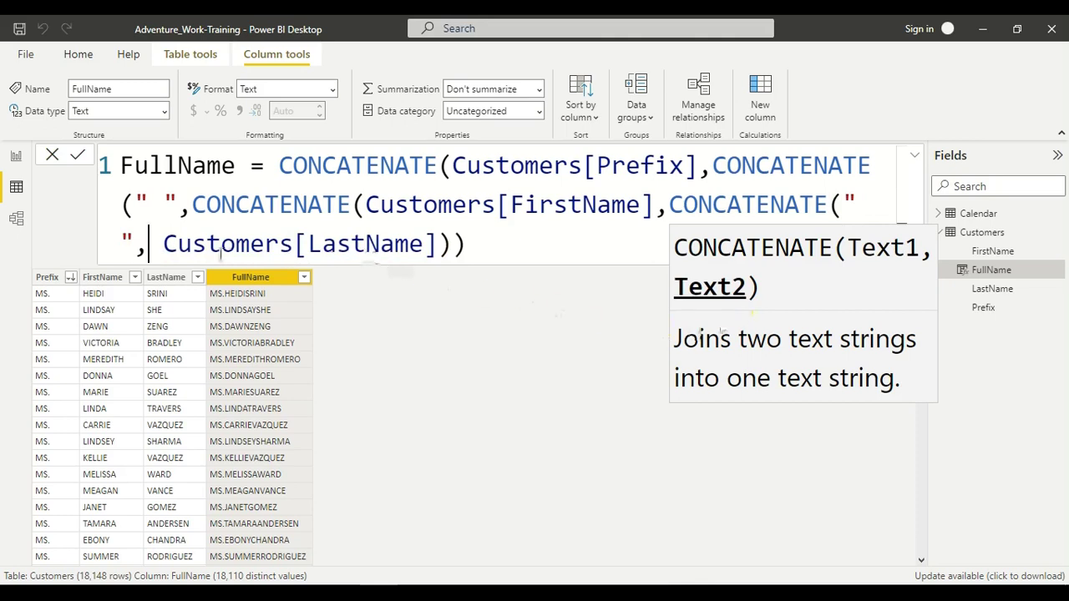
key("BackSpace")
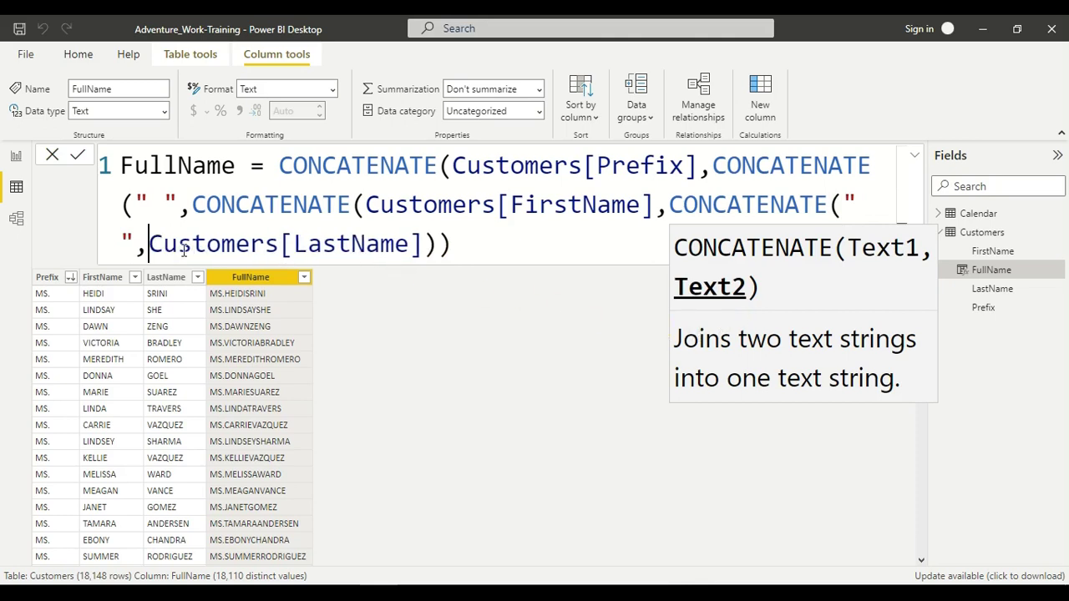
Step: Remove the formula's last closing parenthesis and highlight the " " argument of the innermost CONCATENATE
left_click(526, 244)
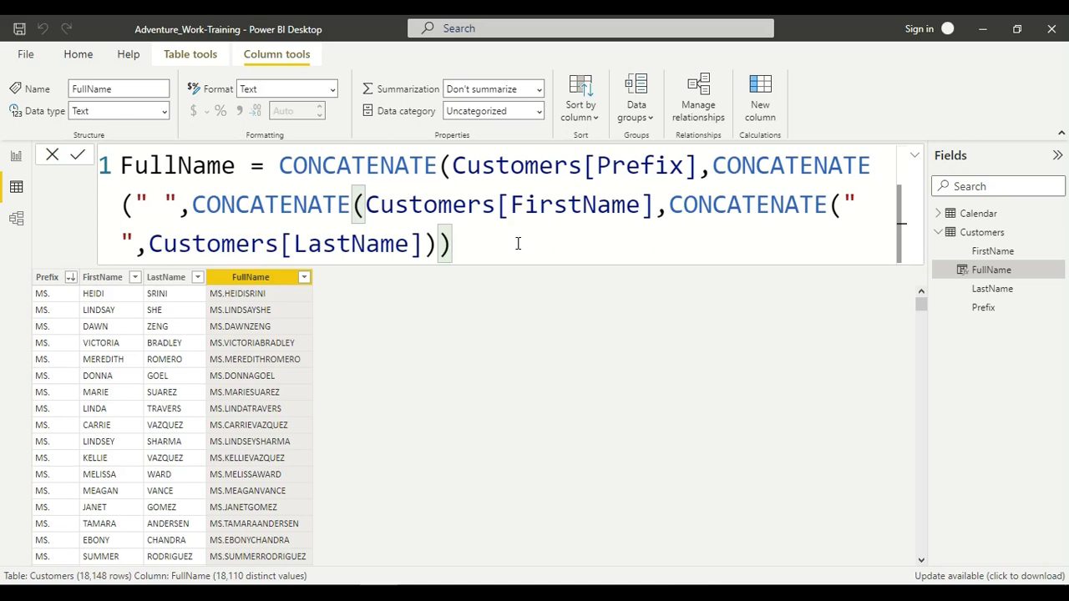
key("BackSpace")
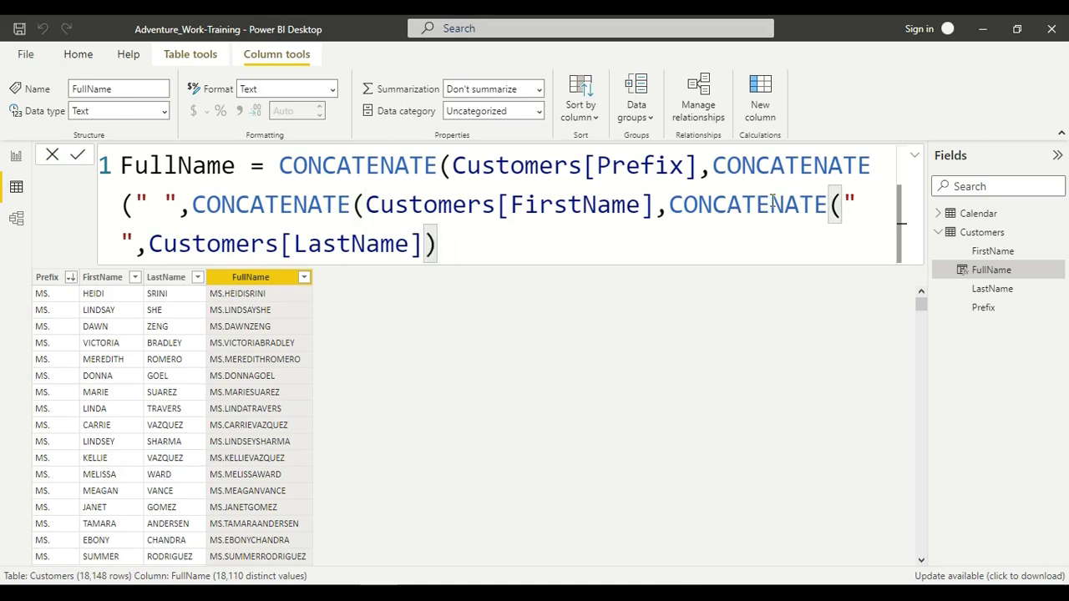
left_click(726, 206)
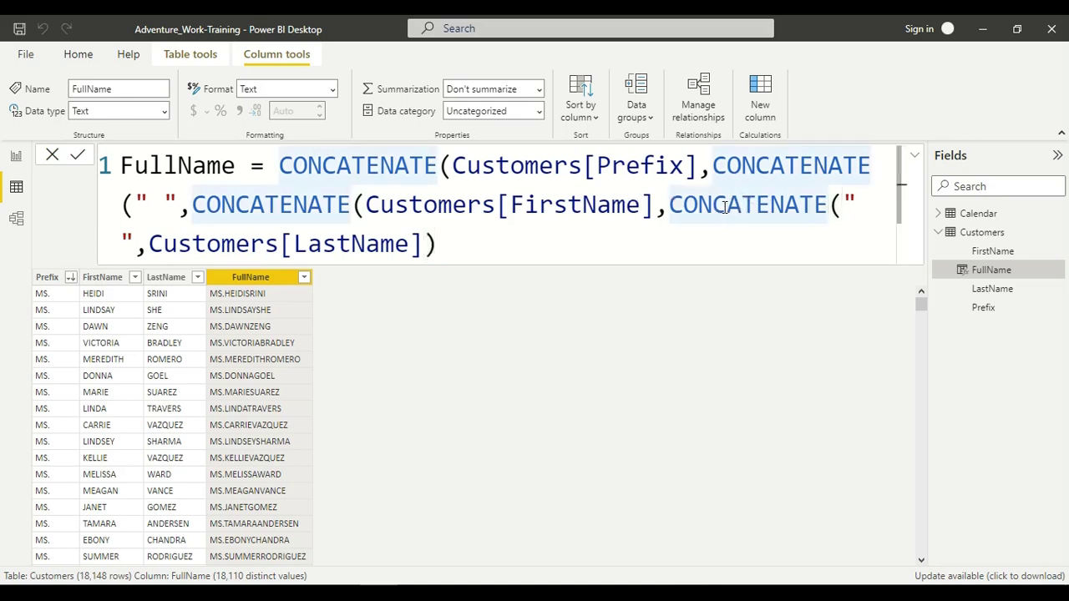
left_click(739, 206)
scroll(811, 215, "down", 2)
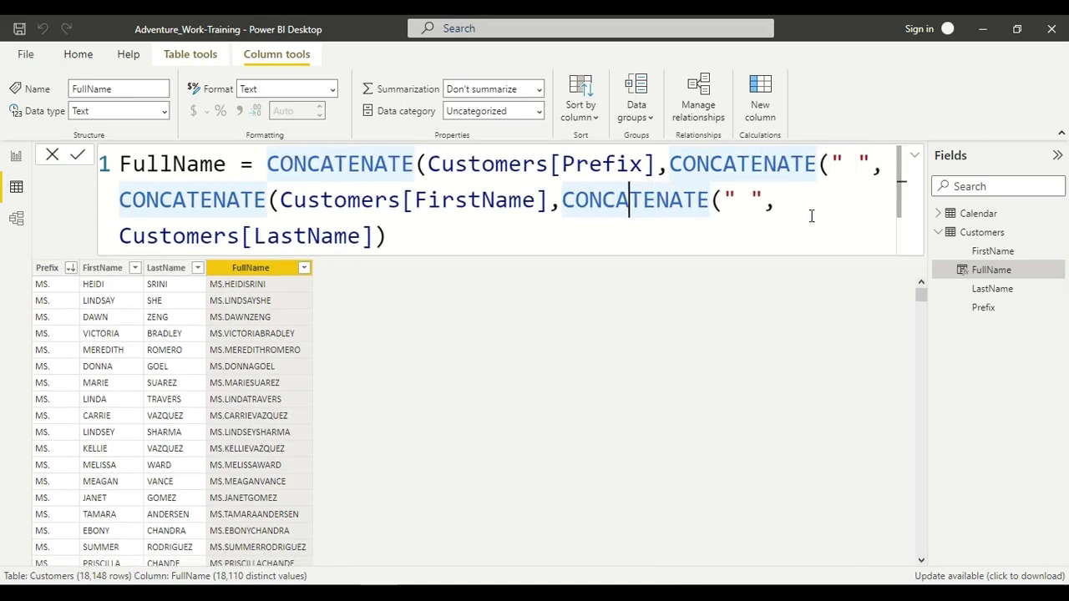
left_click_drag(736, 201, 764, 204)
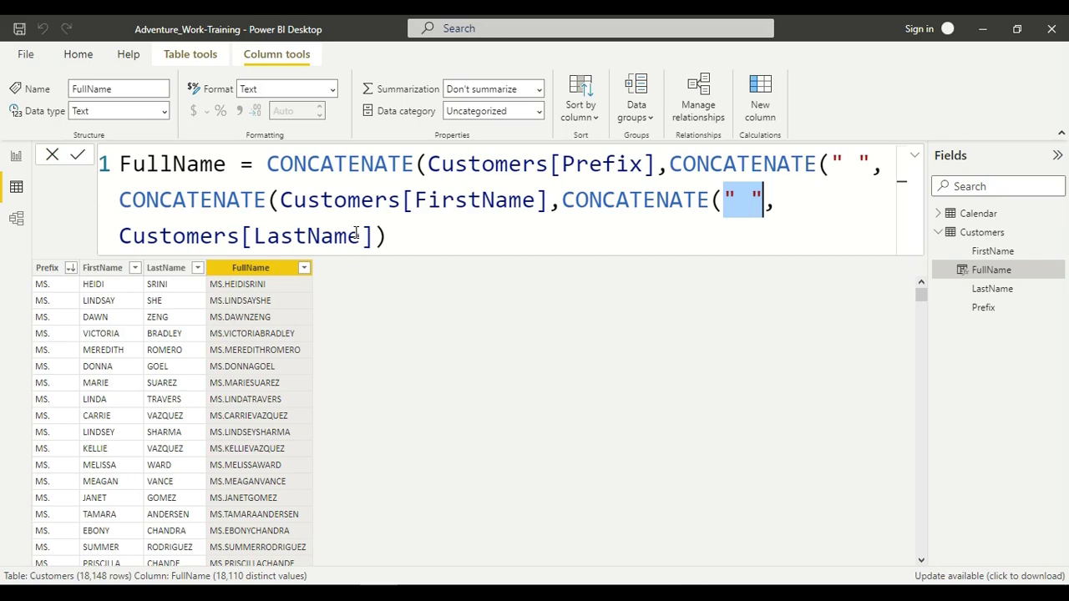
Step: Add three closing parentheses after Customers[LastName]) to close all four nested CONCATENATE functions
left_click(385, 235)
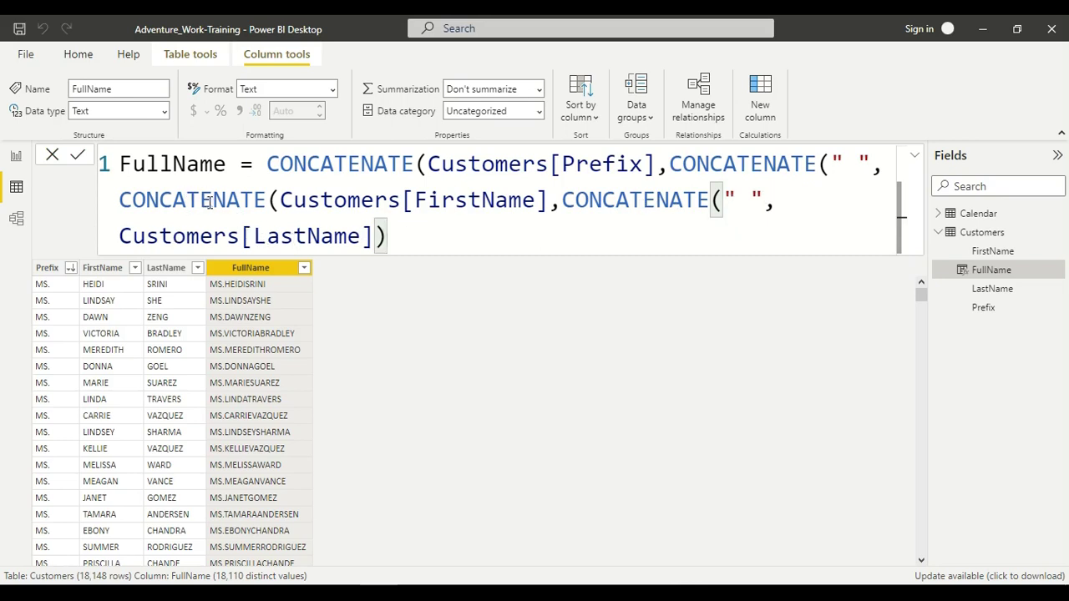
left_click(268, 201)
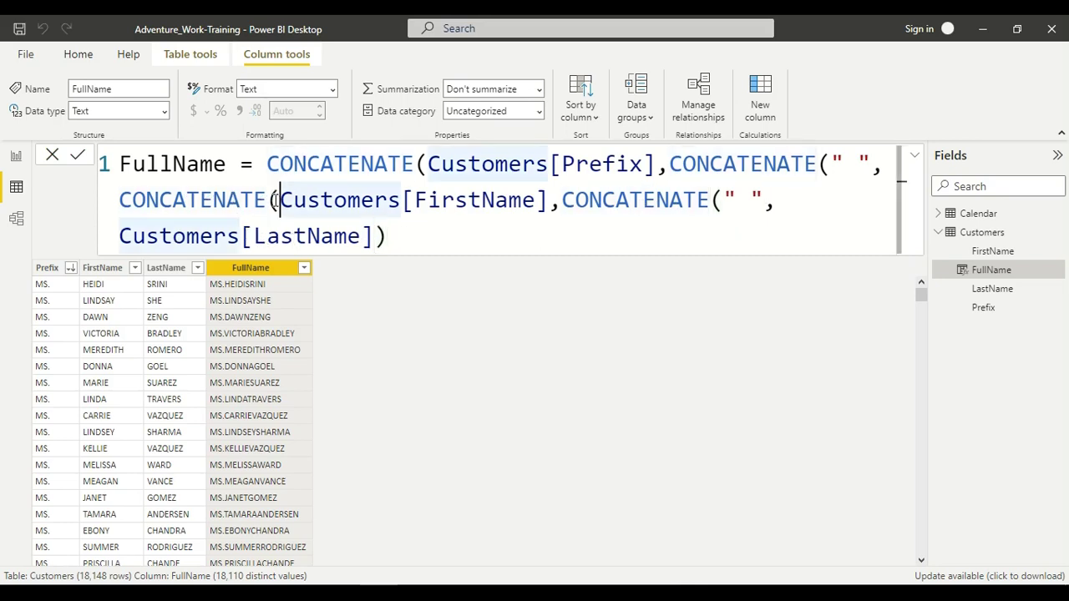
left_click(398, 238)
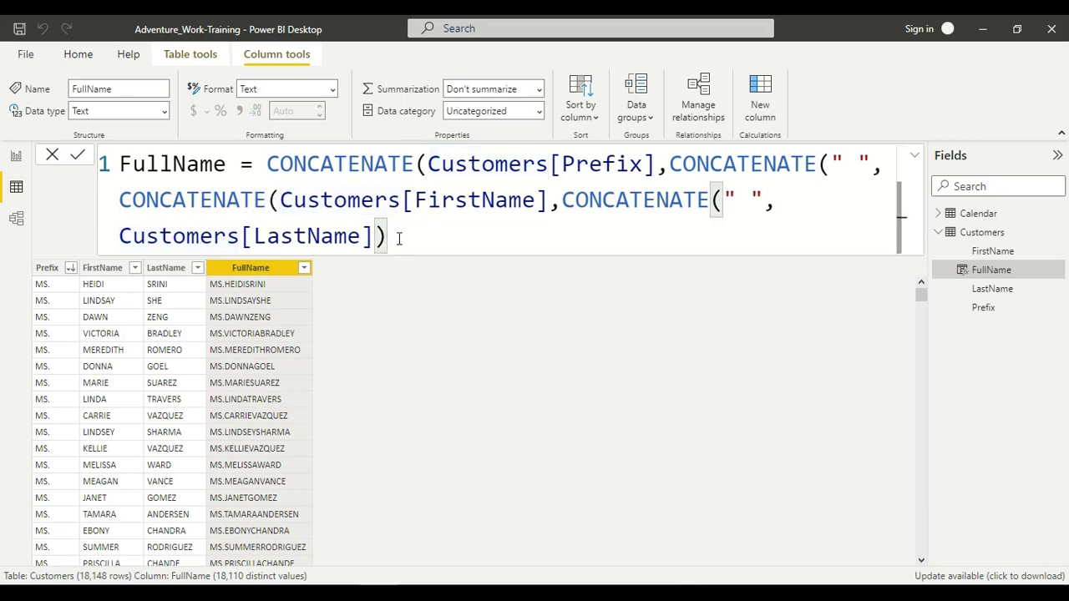
type(")")
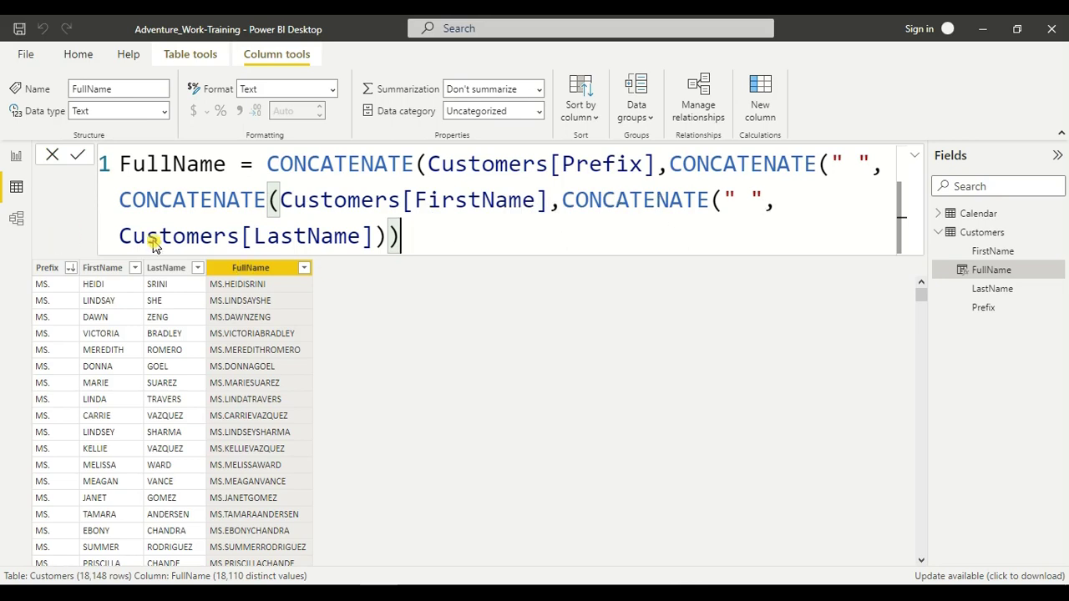
left_click(410, 241)
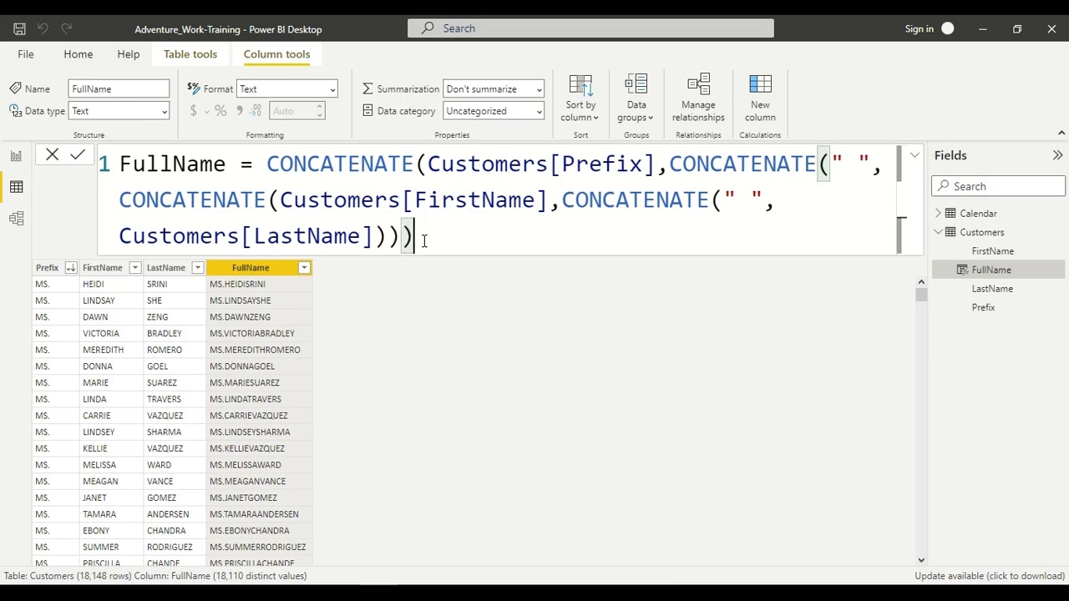
type(")")
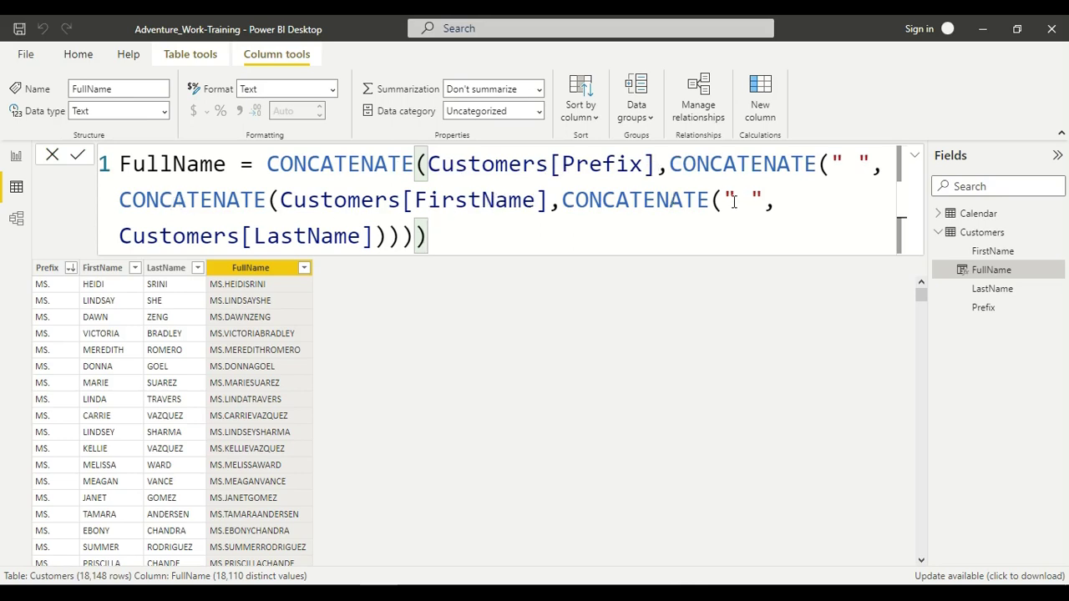
left_click(447, 236)
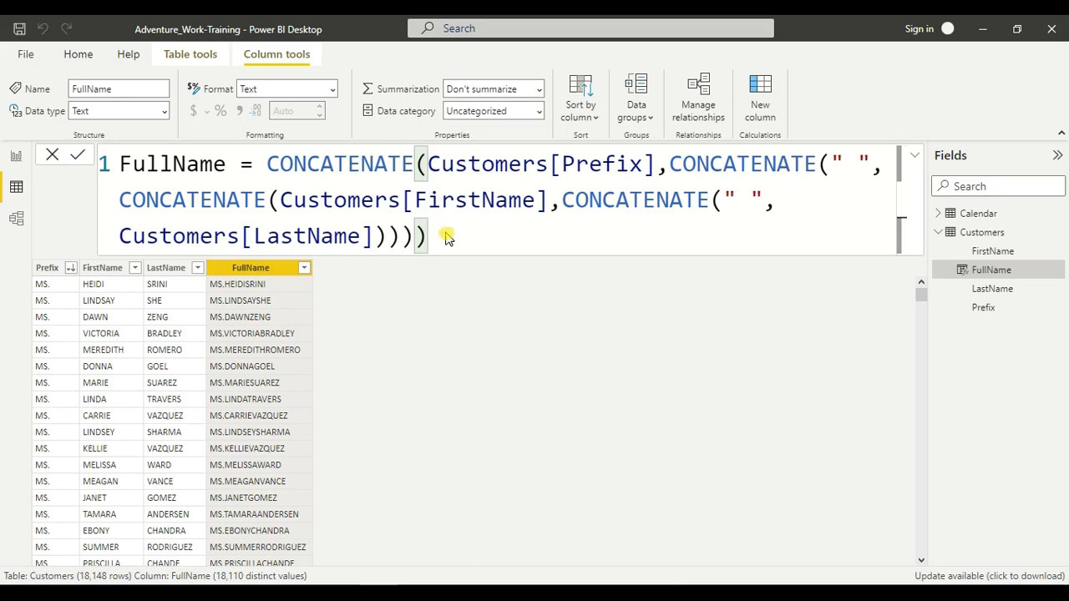